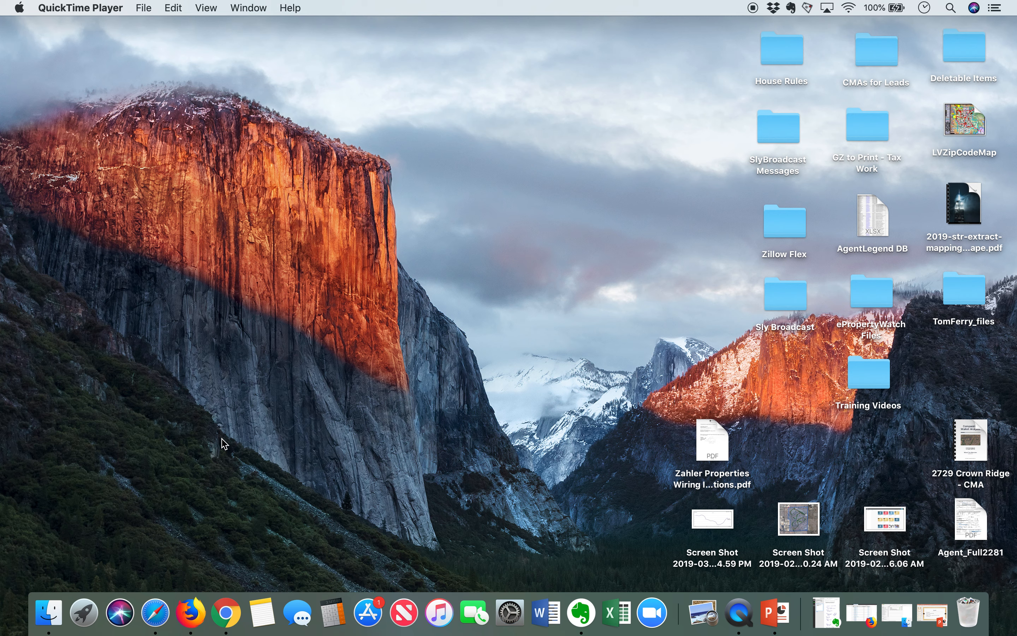
- Switch to the Chrome window with the leads dashboard and start a new lead, confirming that contact consent was given
{"action": "right_click", "coordinate": [226, 611]}
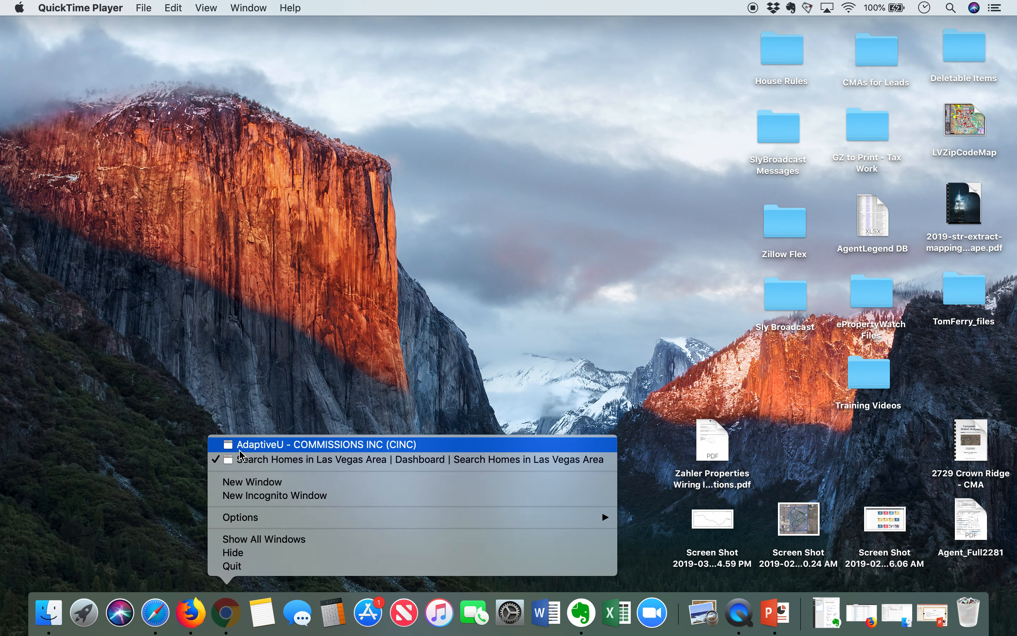
{"action": "left_click", "coordinate": [248, 459]}
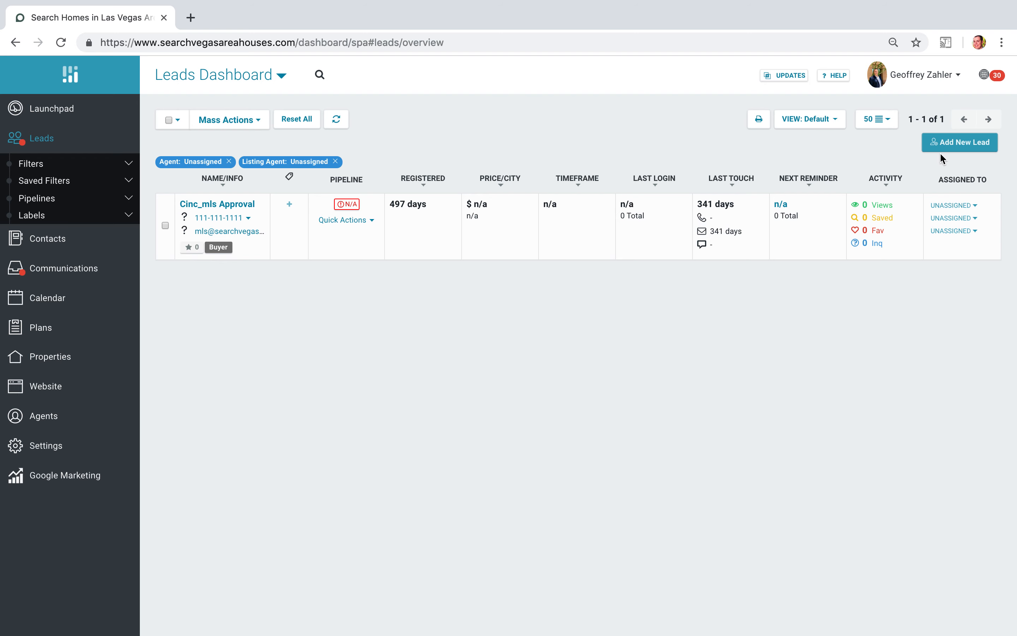
{"action": "left_click", "coordinate": [958, 150]}
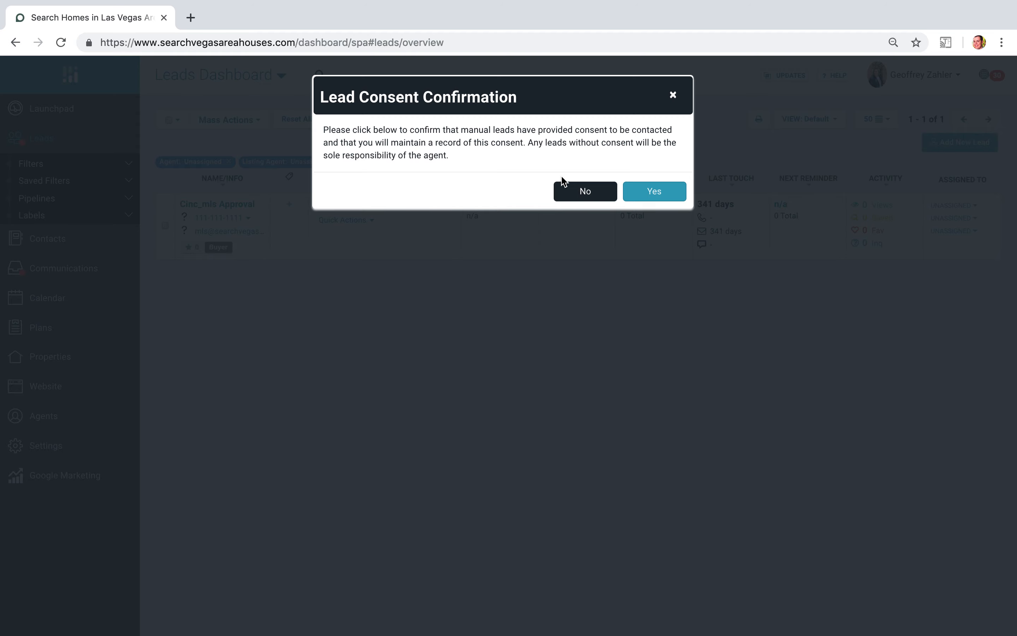
{"action": "left_click", "coordinate": [663, 193]}
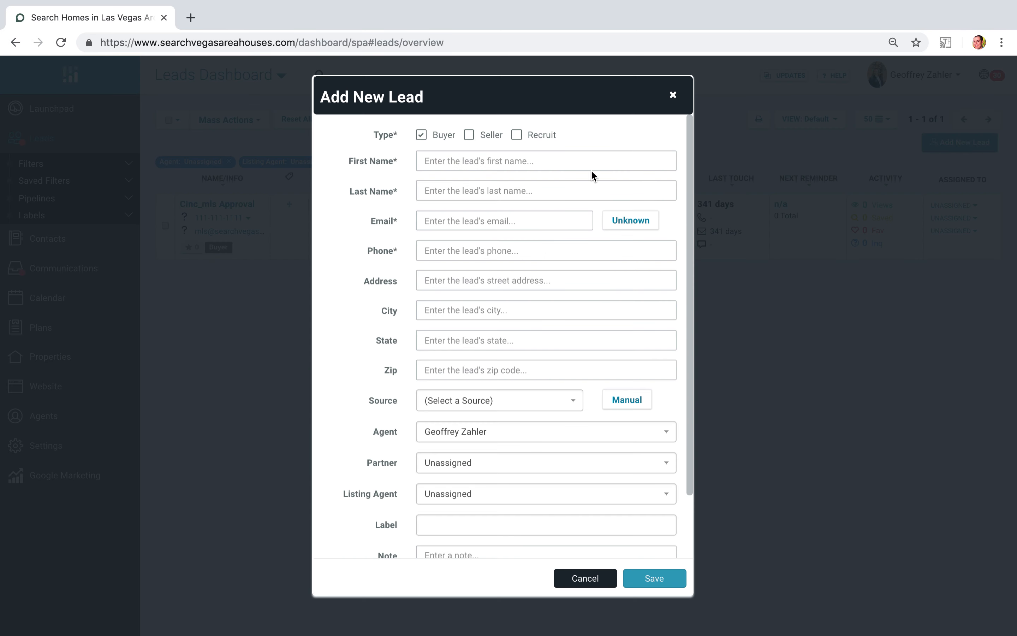
{"action": "left_click", "coordinate": [420, 134]}
{"action": "left_click", "coordinate": [469, 136]}
{"action": "left_click", "coordinate": [469, 136]}
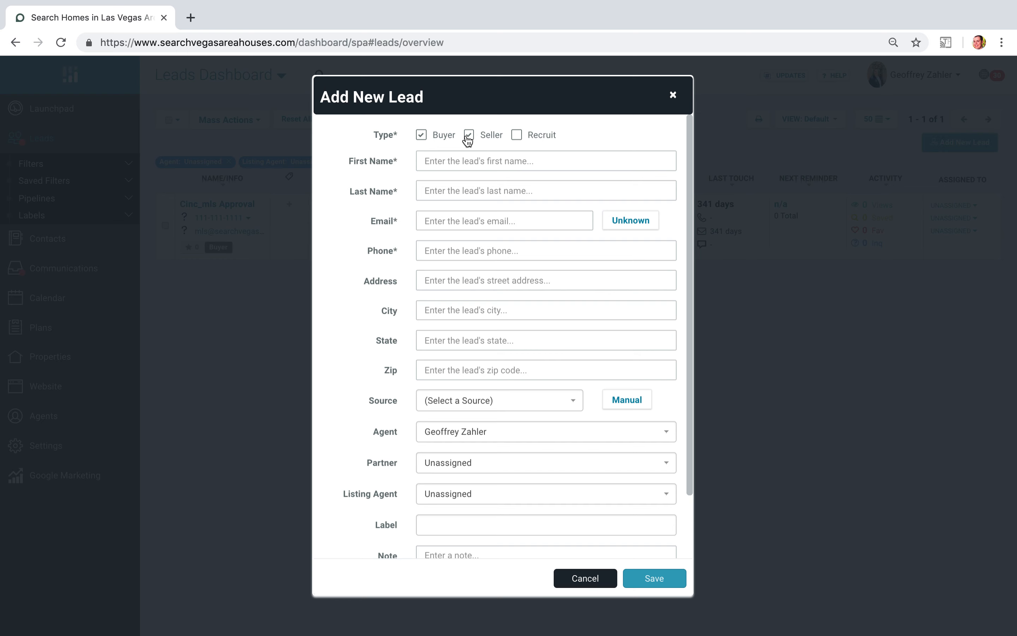
- Fill in the new lead's first name and last name
{"action": "left_click", "coordinate": [458, 162]}
{"action": "type", "text": "Tester"}
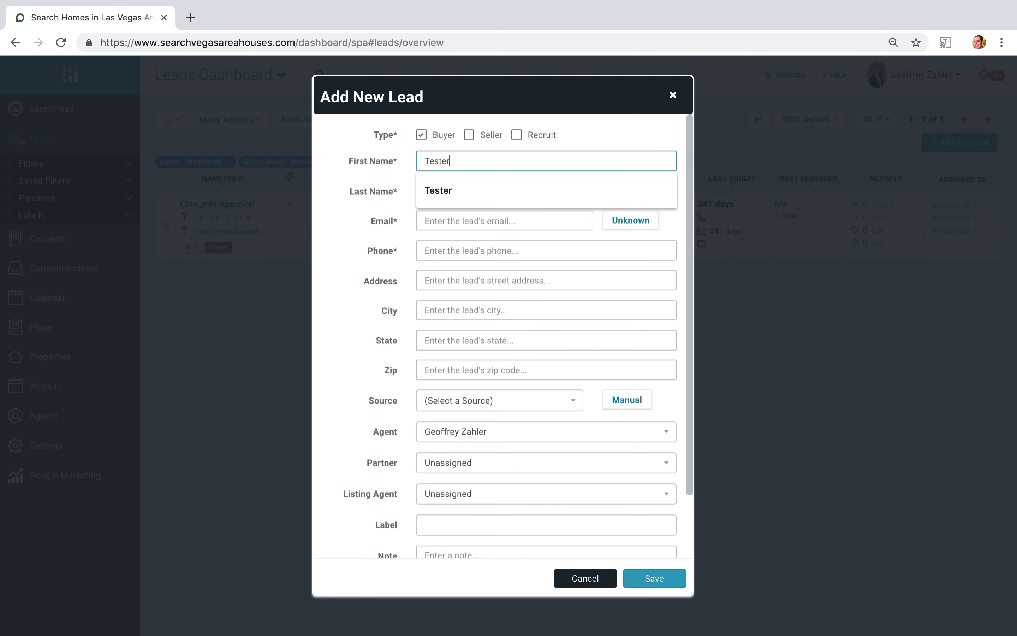
{"action": "key", "text": "Tab"}
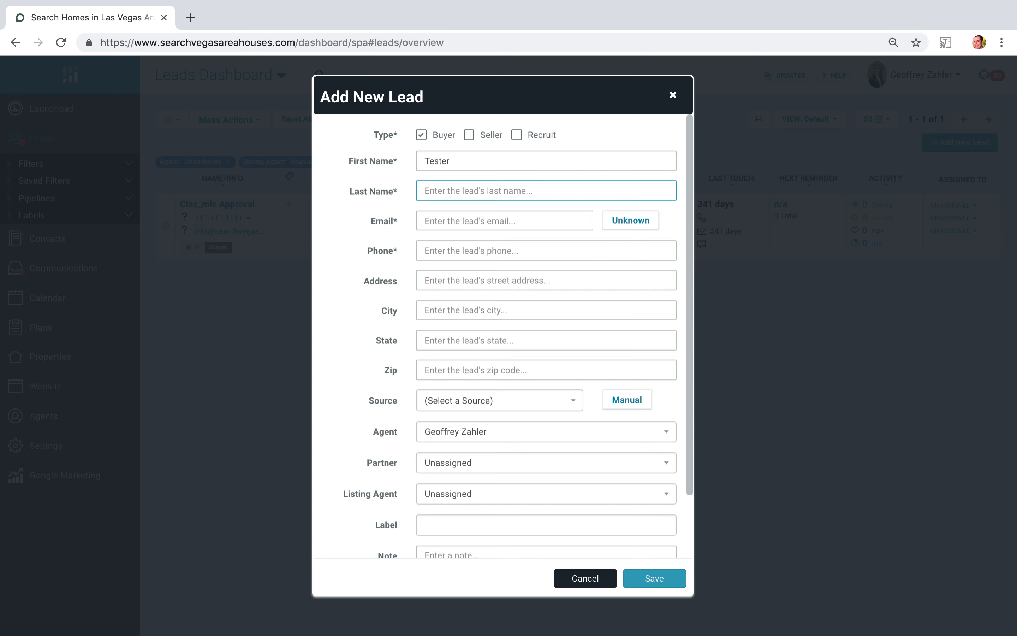
{"action": "type", "text": "McGee"}
{"action": "key", "text": "Tab"}
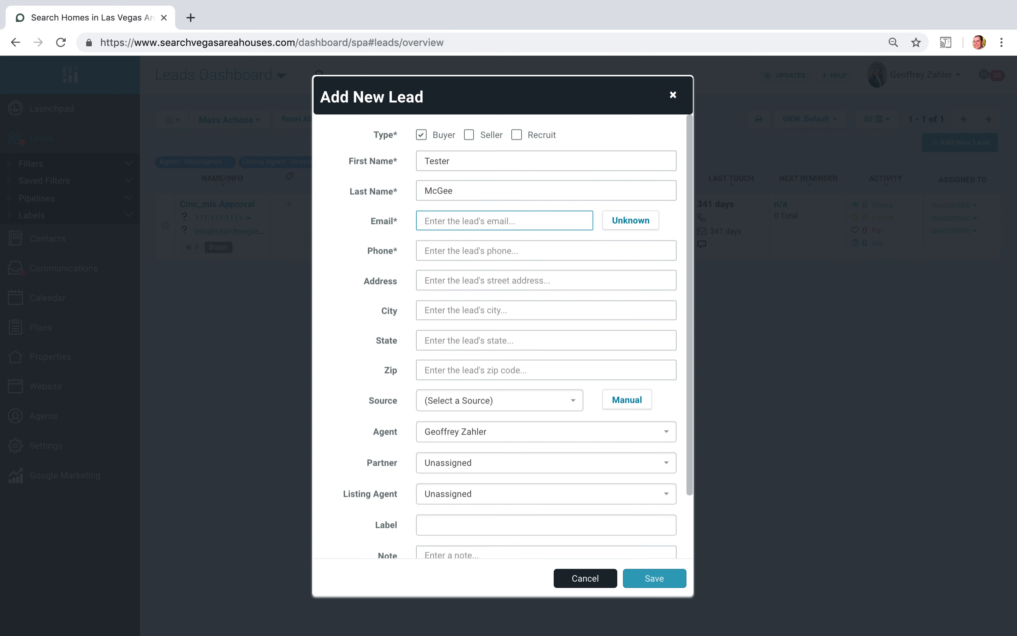
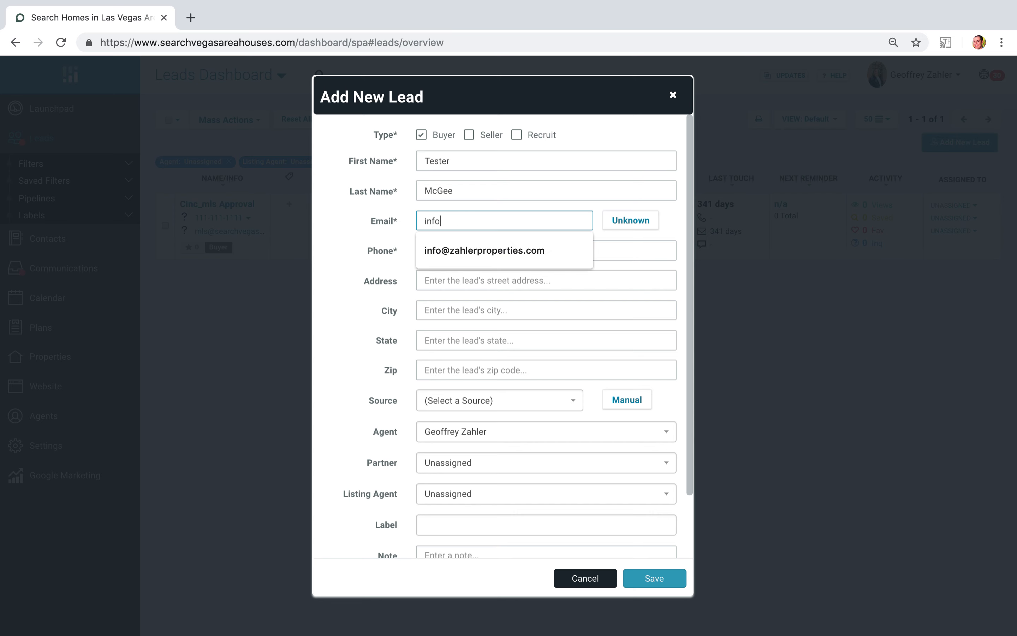
- Fill in the new lead's email address and phone number
{"action": "key", "text": "Tab"}
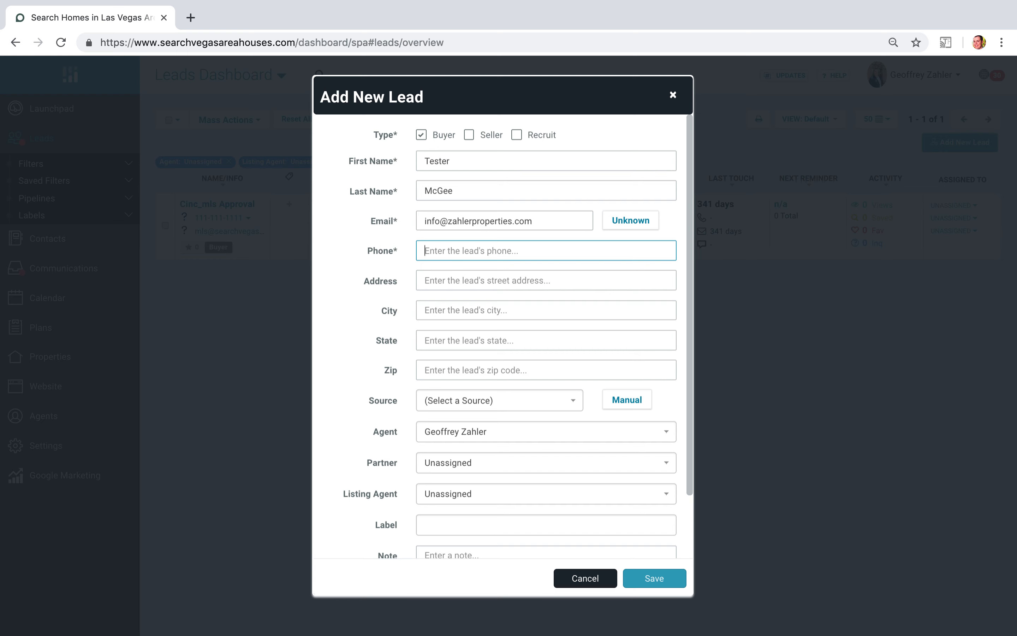
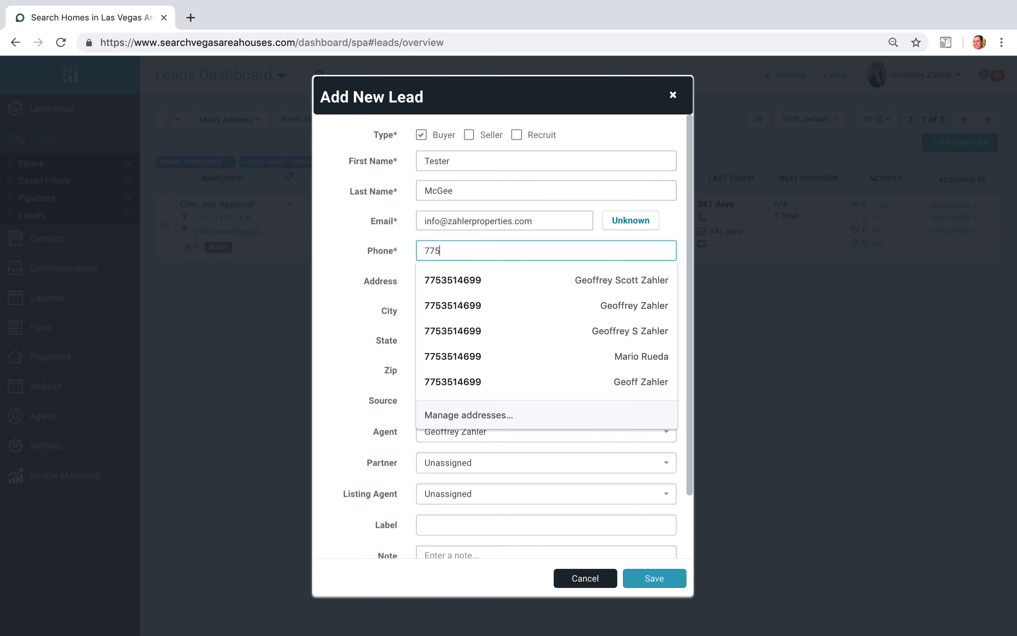
{"action": "key", "text": "Tab"}
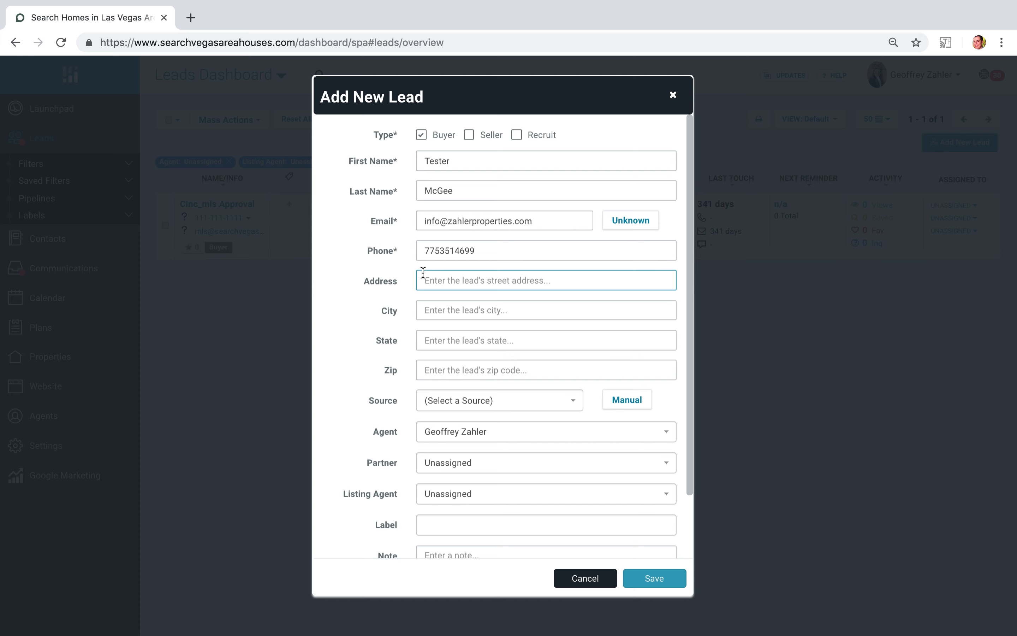
- Set the lead's source to Past Client
{"action": "scroll", "coordinate": [422, 273], "scroll_direction": "down", "scroll_amount": 2}
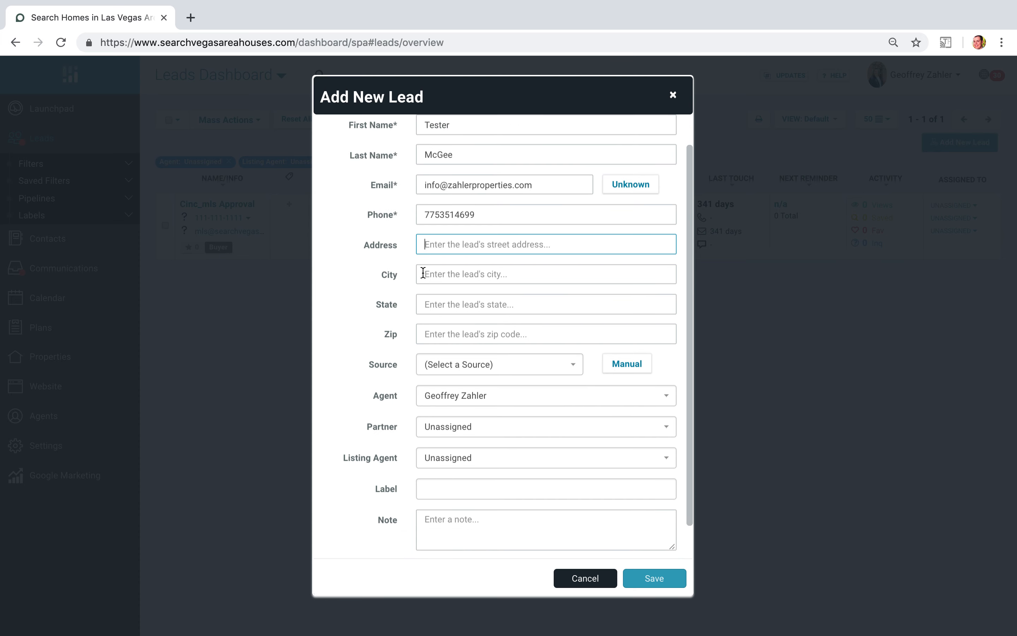
{"action": "left_click", "coordinate": [573, 366]}
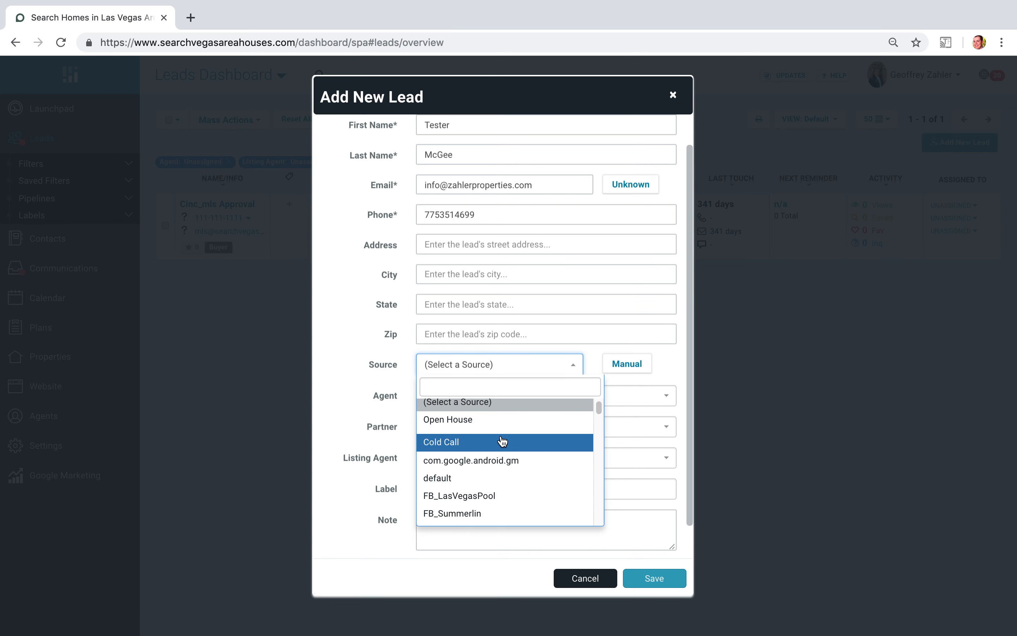
{"action": "scroll", "coordinate": [502, 440], "scroll_direction": "down", "scroll_amount": 3}
{"action": "scroll", "coordinate": [502, 440], "scroll_direction": "down", "scroll_amount": 3}
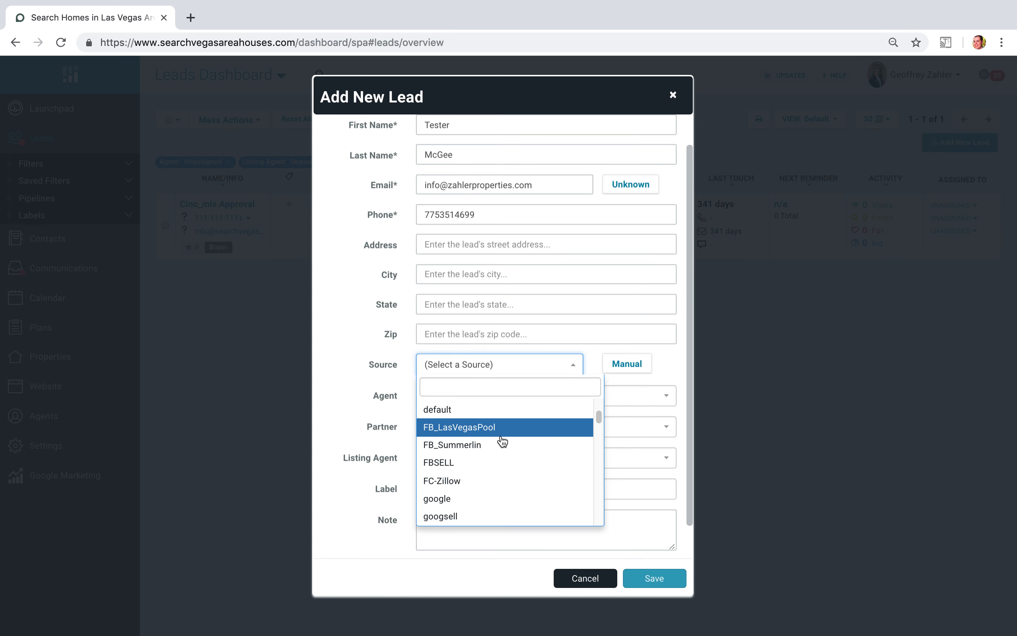
{"action": "scroll", "coordinate": [502, 440], "scroll_direction": "down", "scroll_amount": 1}
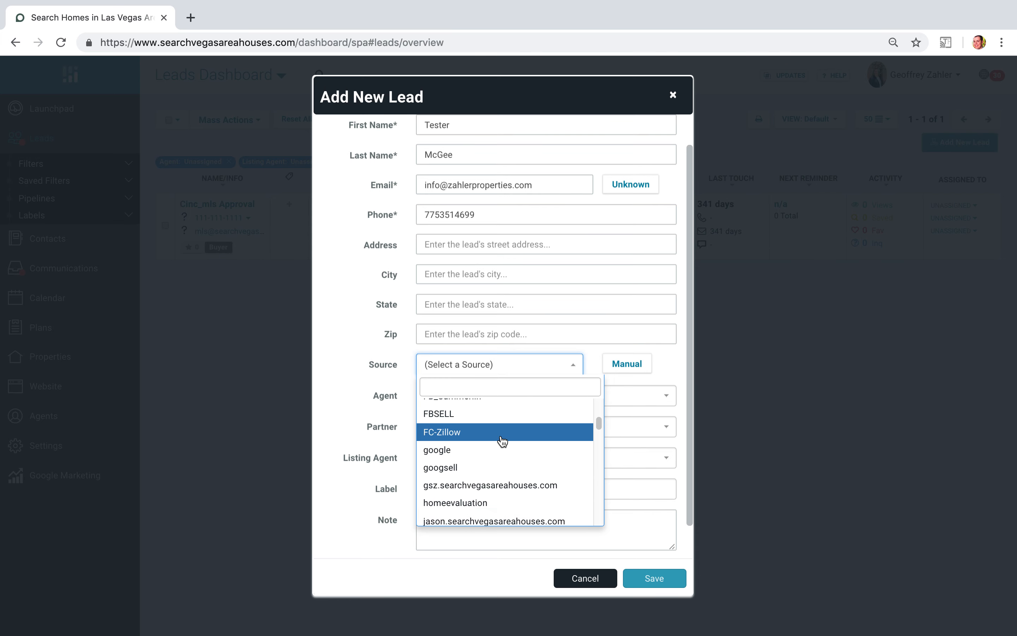
{"action": "scroll", "coordinate": [502, 440], "scroll_direction": "down", "scroll_amount": 2}
{"action": "scroll", "coordinate": [502, 440], "scroll_direction": "down", "scroll_amount": 7}
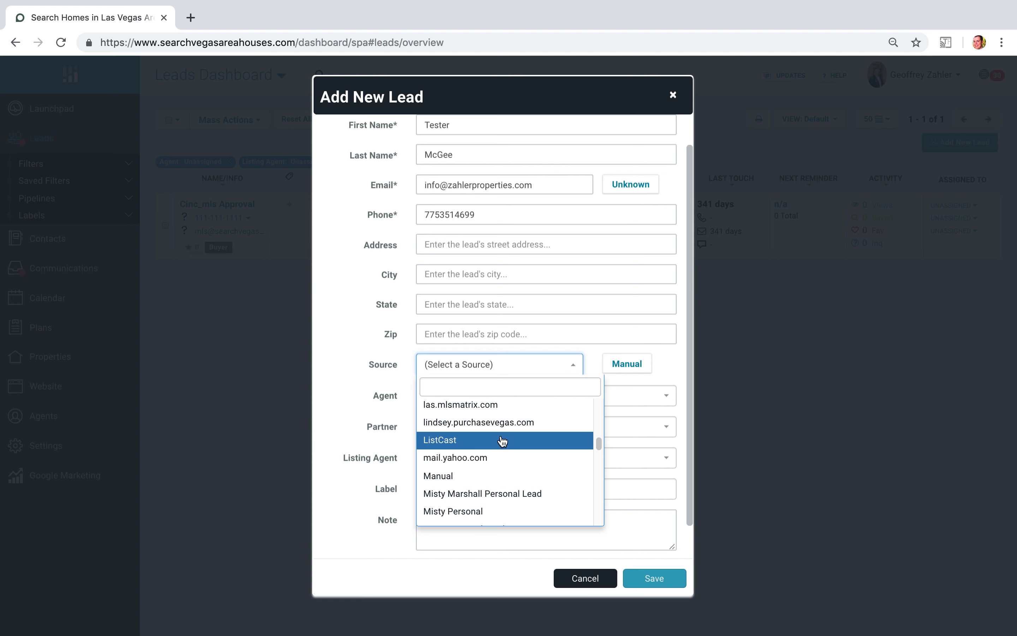
{"action": "scroll", "coordinate": [502, 440], "scroll_direction": "down", "scroll_amount": 1}
{"action": "scroll", "coordinate": [502, 440], "scroll_direction": "down", "scroll_amount": 5}
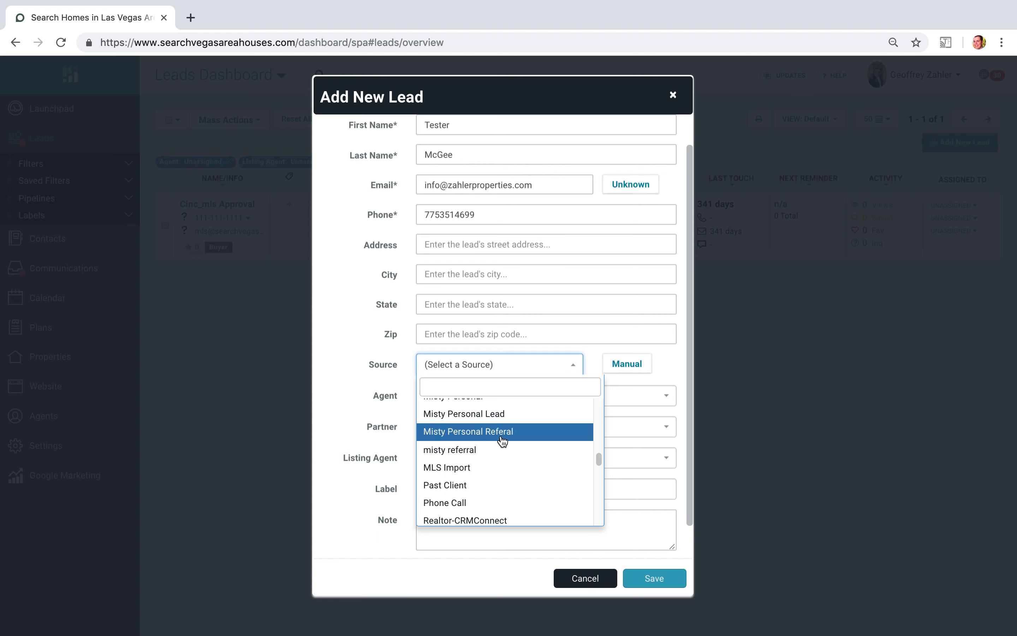
{"action": "left_click", "coordinate": [486, 484]}
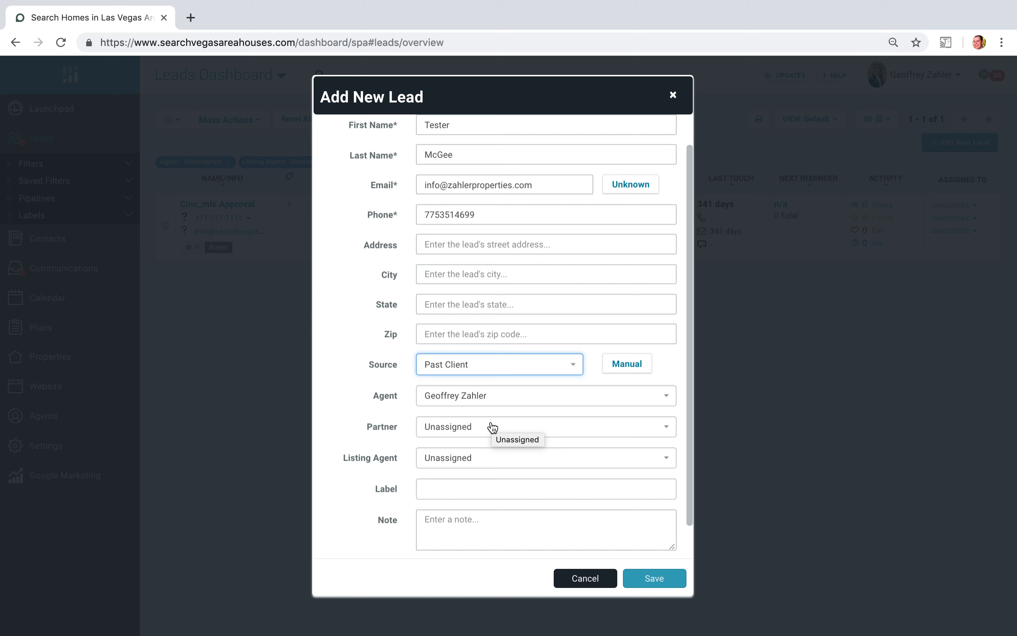
- Check the partner choices, leaving the partner unassigned, and add the Buyer Nurture A label to the lead
{"action": "left_click", "coordinate": [468, 427]}
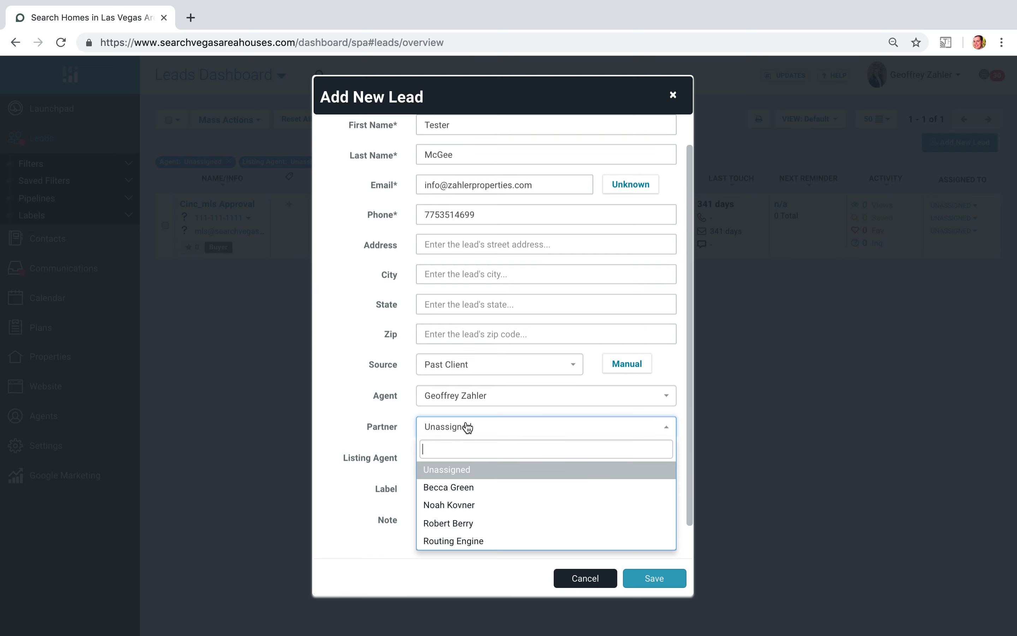
{"action": "left_click", "coordinate": [393, 428]}
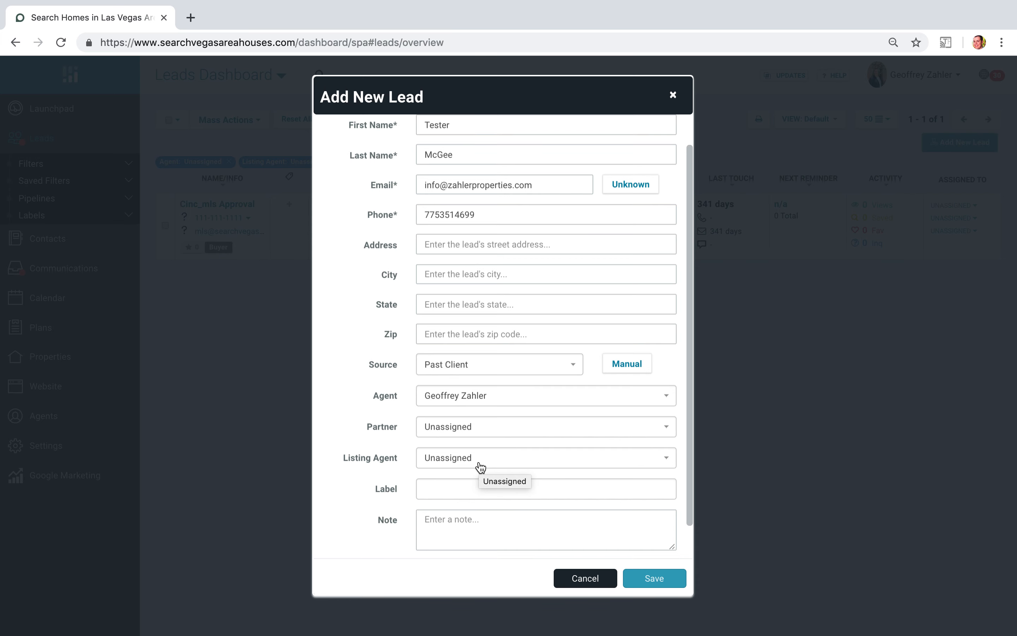
{"action": "left_click", "coordinate": [468, 488]}
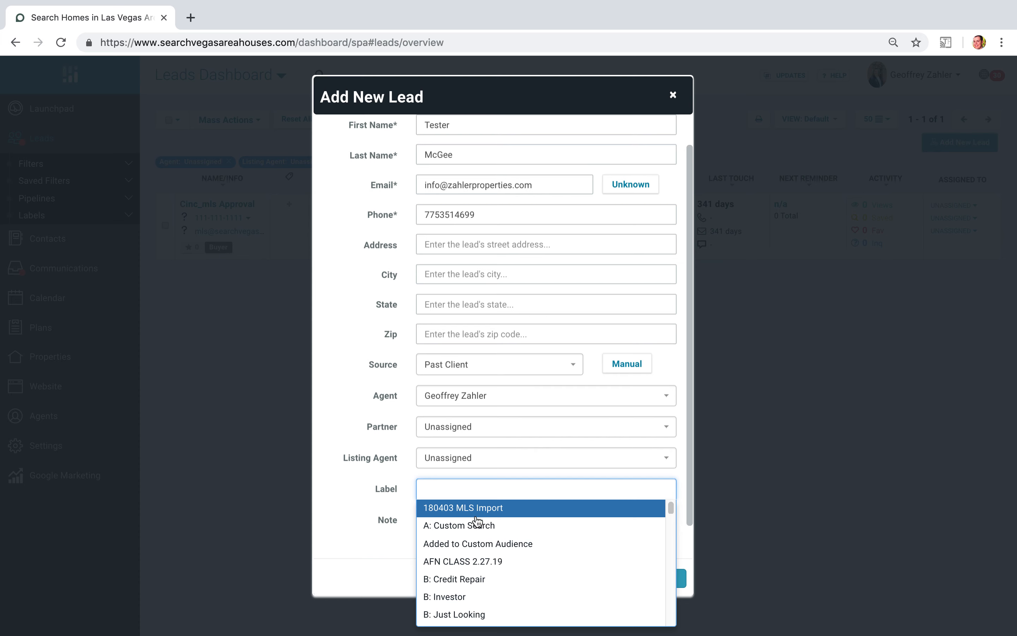
{"action": "scroll", "coordinate": [477, 522], "scroll_direction": "down", "scroll_amount": 6}
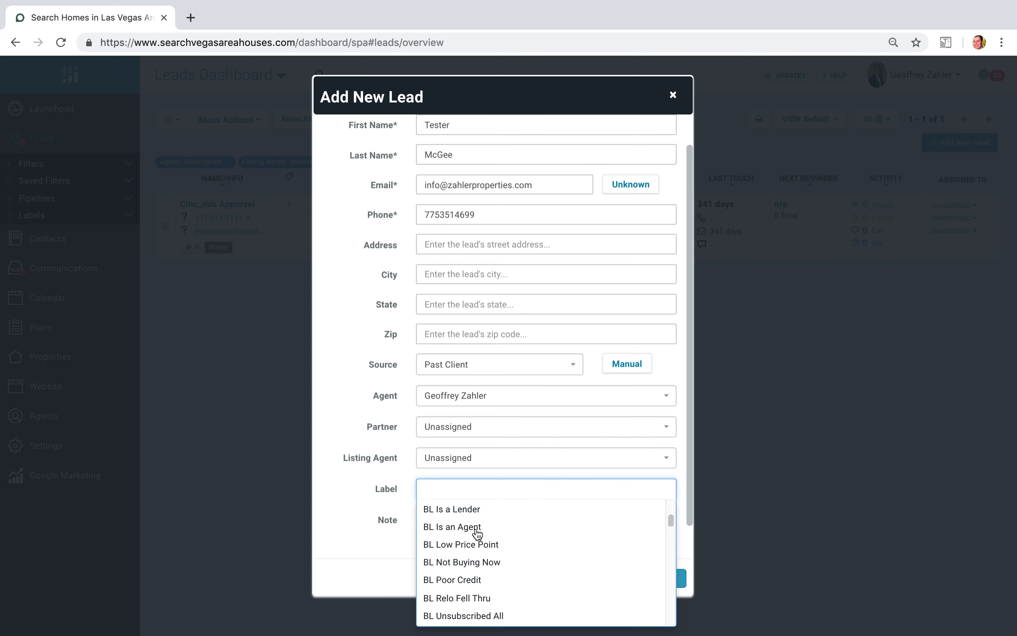
{"action": "scroll", "coordinate": [477, 533], "scroll_direction": "down", "scroll_amount": 10}
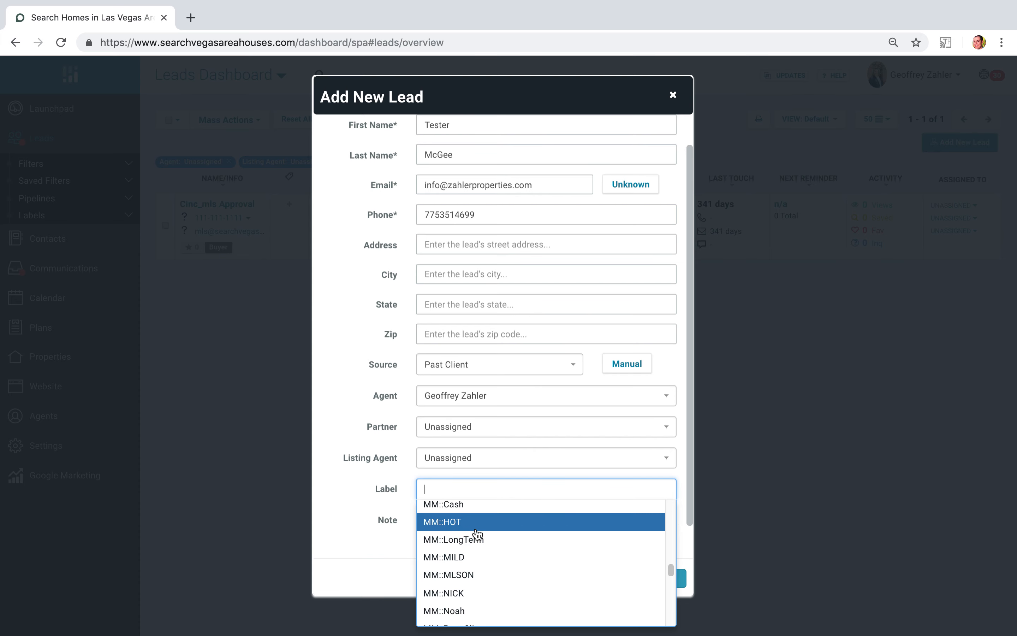
{"action": "scroll", "coordinate": [477, 534], "scroll_direction": "down", "scroll_amount": 6}
{"action": "scroll", "coordinate": [477, 533], "scroll_direction": "up", "scroll_amount": 12}
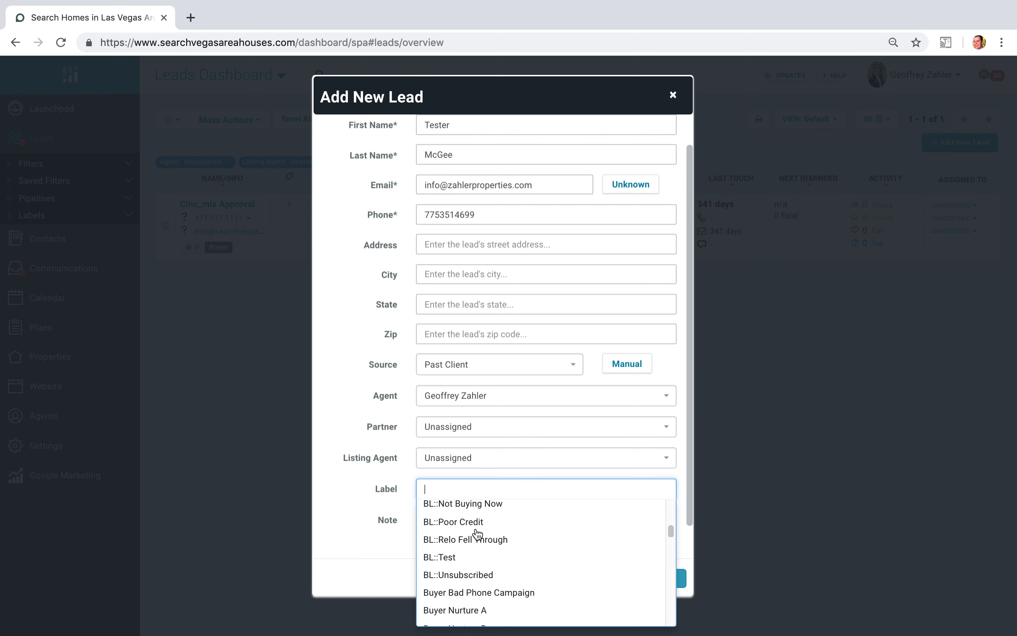
{"action": "scroll", "coordinate": [477, 533], "scroll_direction": "up", "scroll_amount": 4}
{"action": "scroll", "coordinate": [477, 533], "scroll_direction": "down", "scroll_amount": 5}
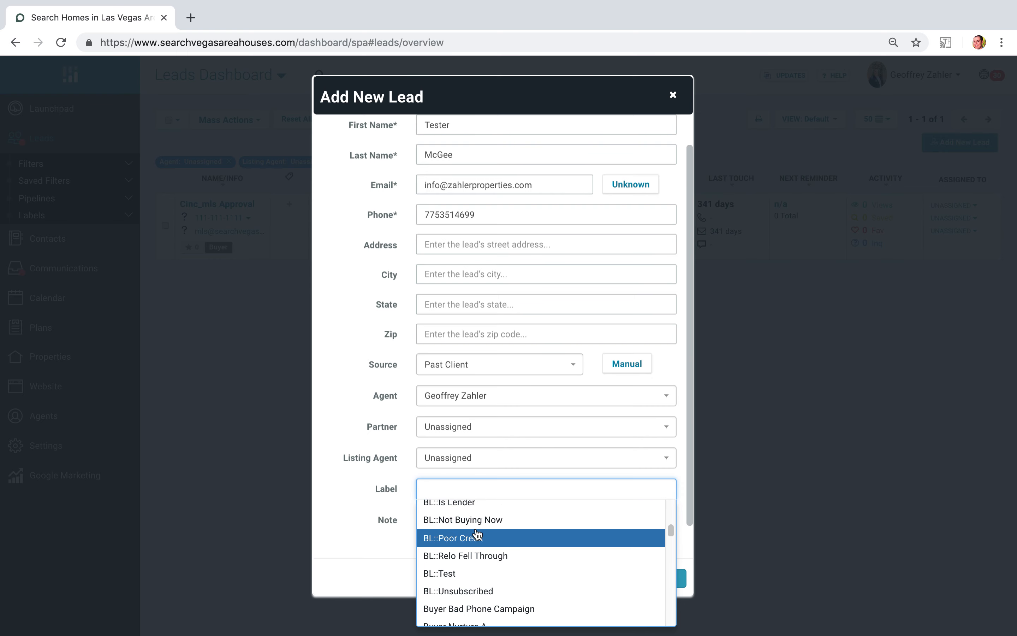
{"action": "left_click", "coordinate": [489, 535]}
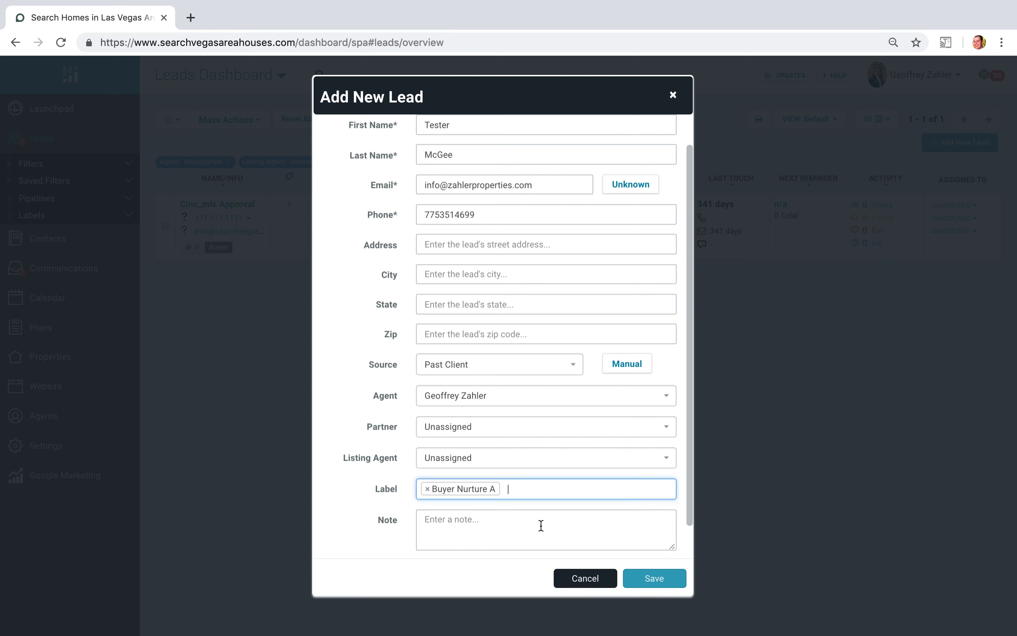
- Add the note "This is a test..." to the lead
{"action": "left_click", "coordinate": [541, 525]}
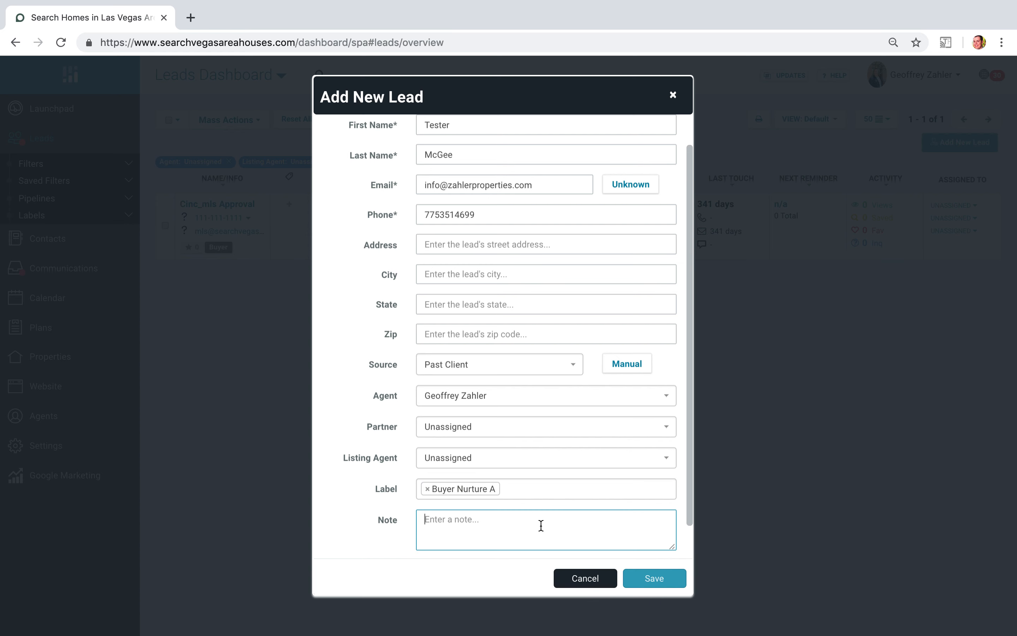
{"action": "type", "text": "This is a test..."}
{"action": "scroll", "coordinate": [514, 507], "scroll_direction": "down", "scroll_amount": 2}
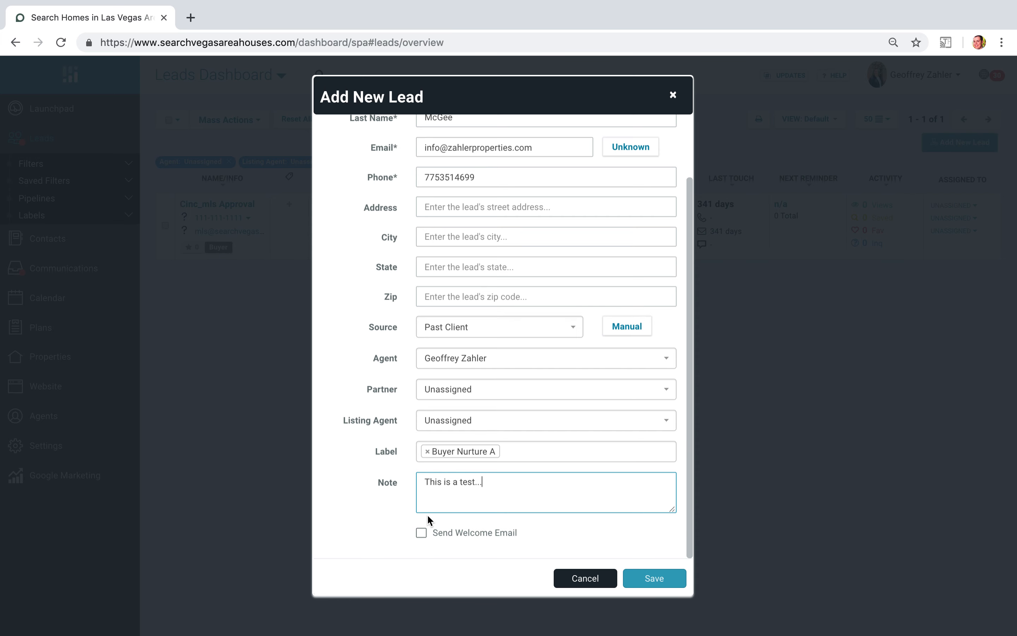
- Set the lead's agent to Unassigned and try to save the lead, dismissing the site's alert
{"action": "scroll", "coordinate": [353, 433], "scroll_direction": "up", "scroll_amount": 2}
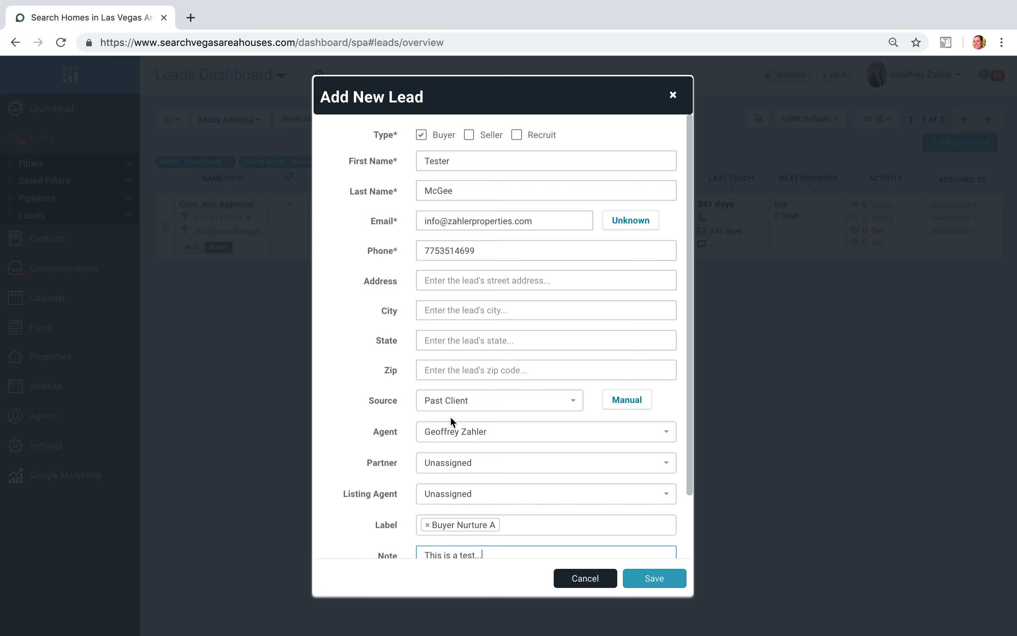
{"action": "scroll", "coordinate": [388, 412], "scroll_direction": "down", "scroll_amount": 1}
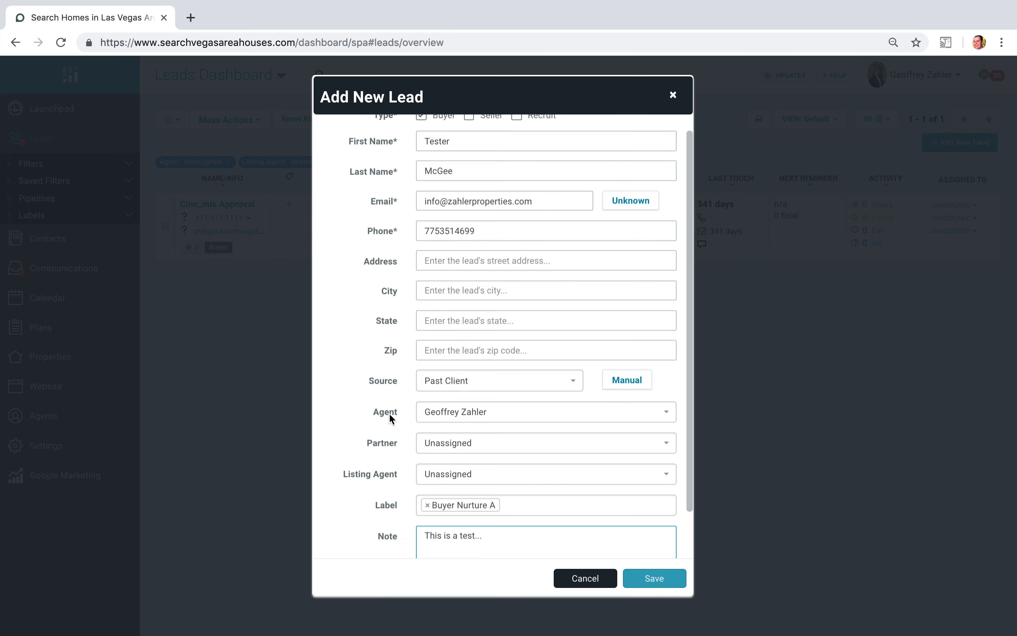
{"action": "left_click", "coordinate": [526, 420]}
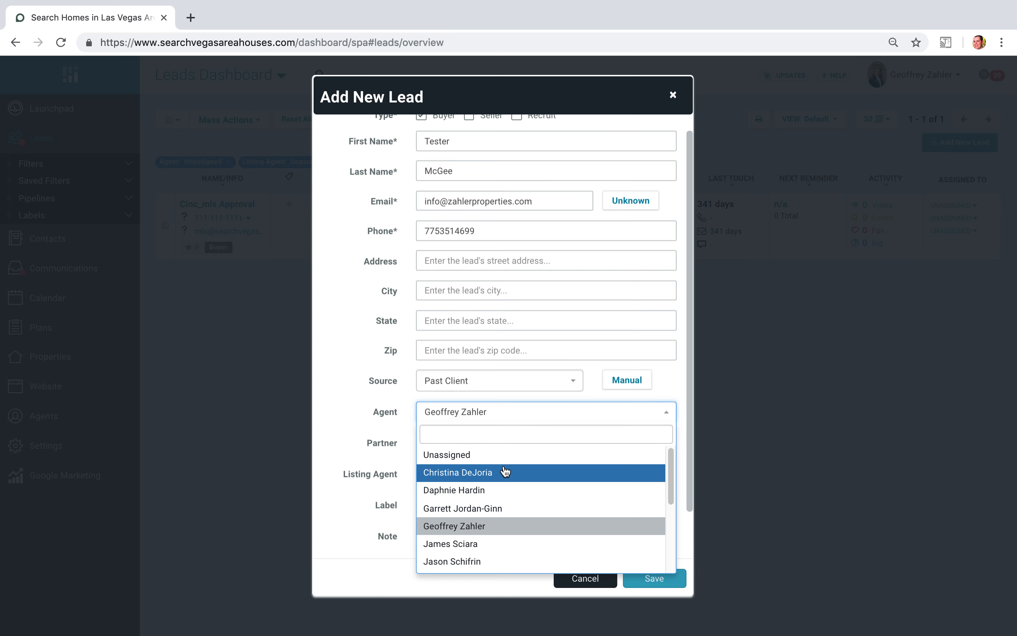
{"action": "left_click", "coordinate": [504, 456]}
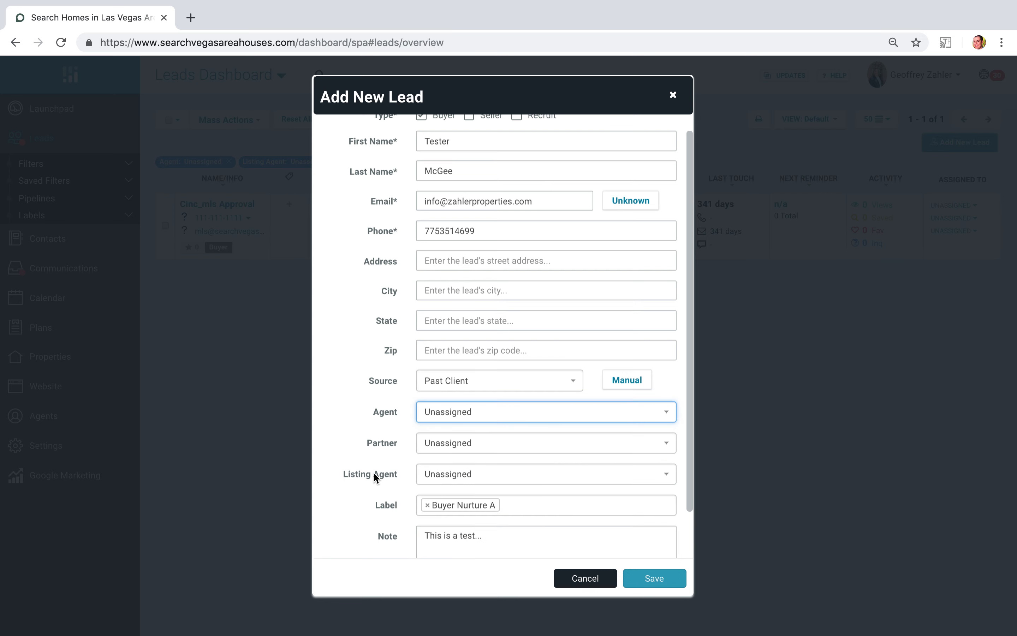
{"action": "left_click", "coordinate": [638, 584]}
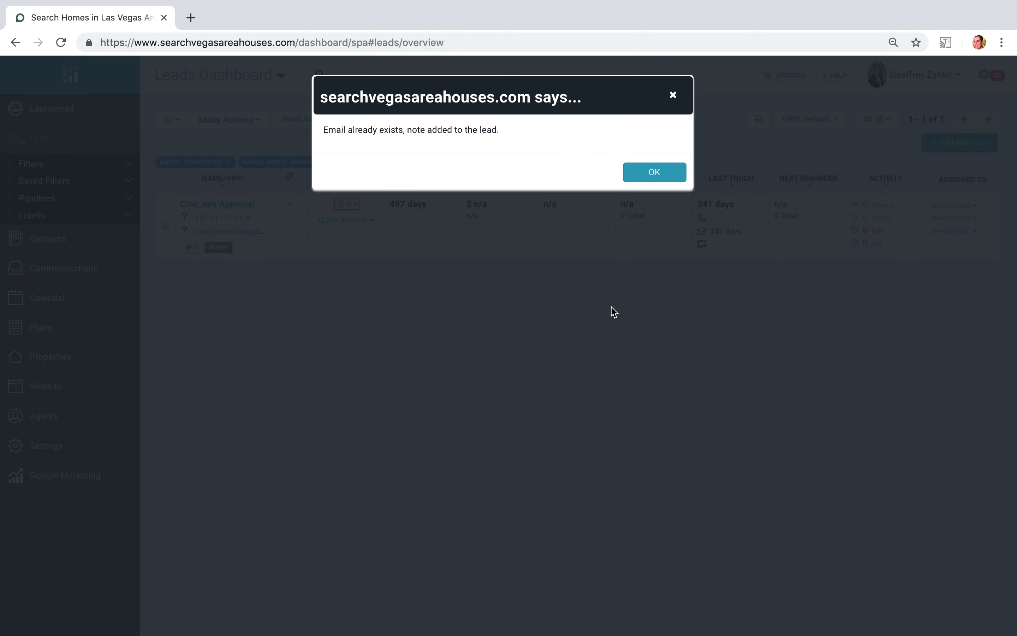
{"action": "left_click", "coordinate": [641, 179]}
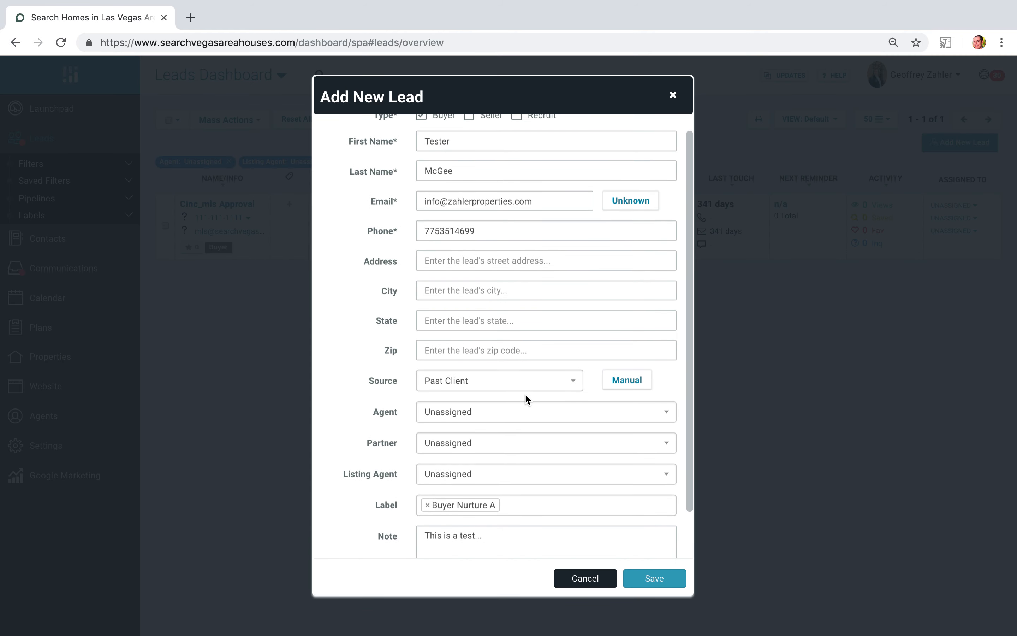
- Change the lead's email to a fake address at the same domain and save the new lead
{"action": "double_click", "coordinate": [437, 202]}
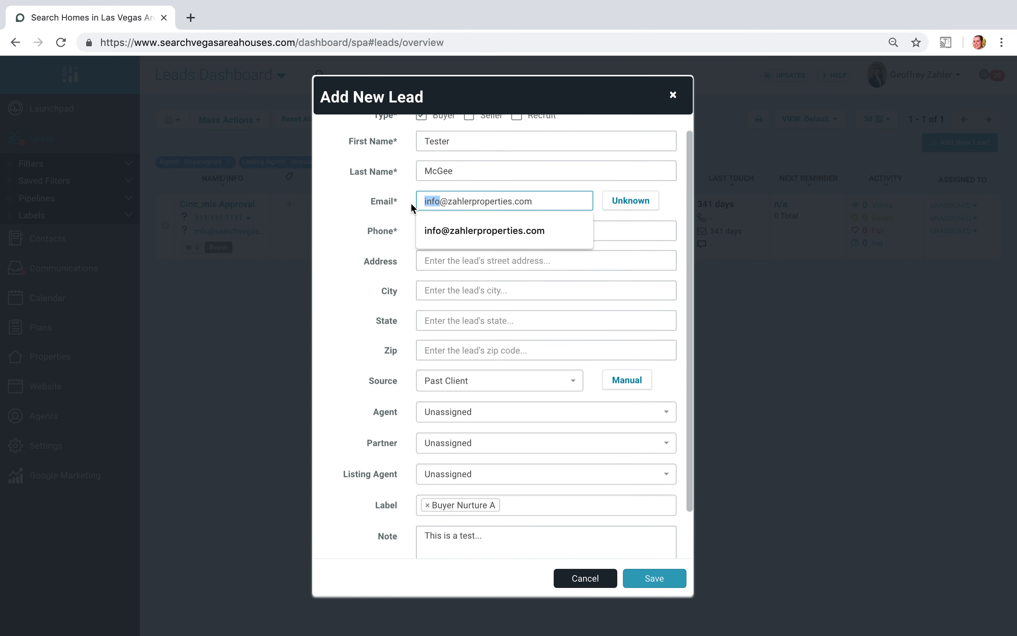
{"action": "type", "text": "fake"}
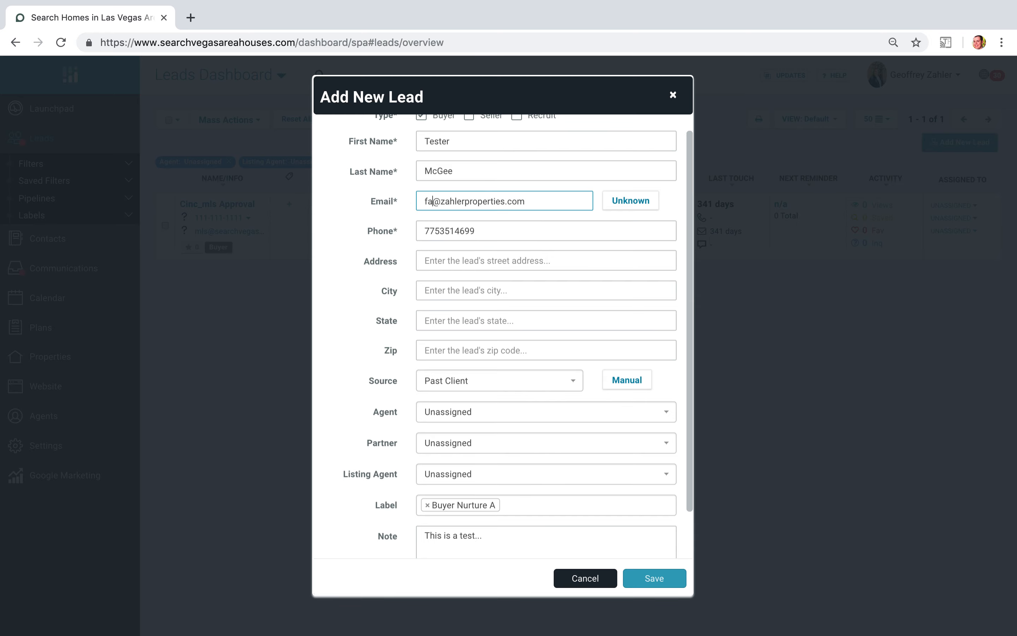
{"action": "left_click", "coordinate": [651, 579]}
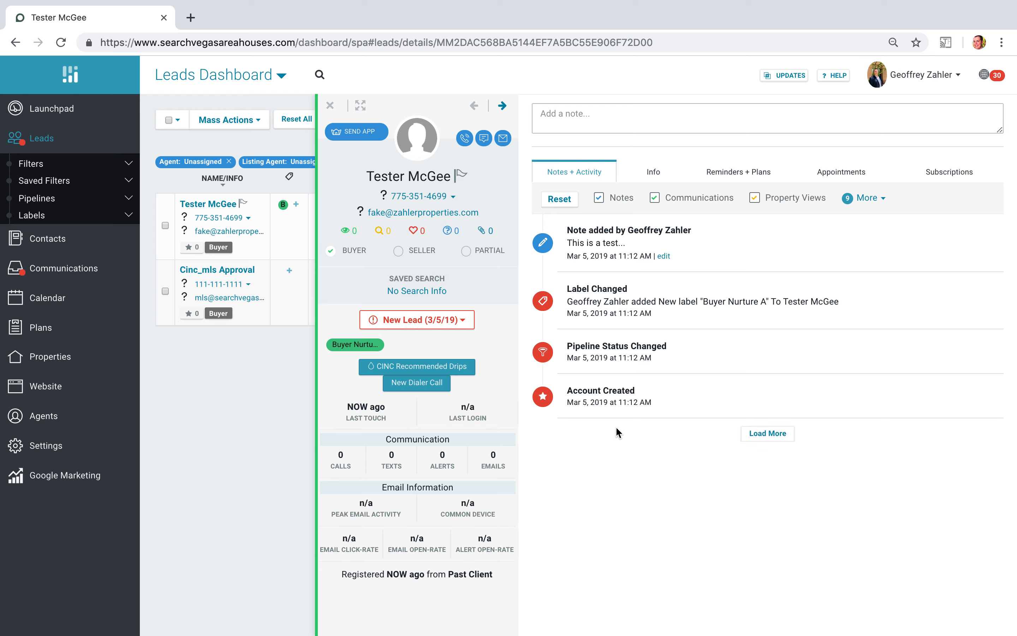
- Mark the new lead's phone number and email address as valid
{"action": "left_click", "coordinate": [384, 196]}
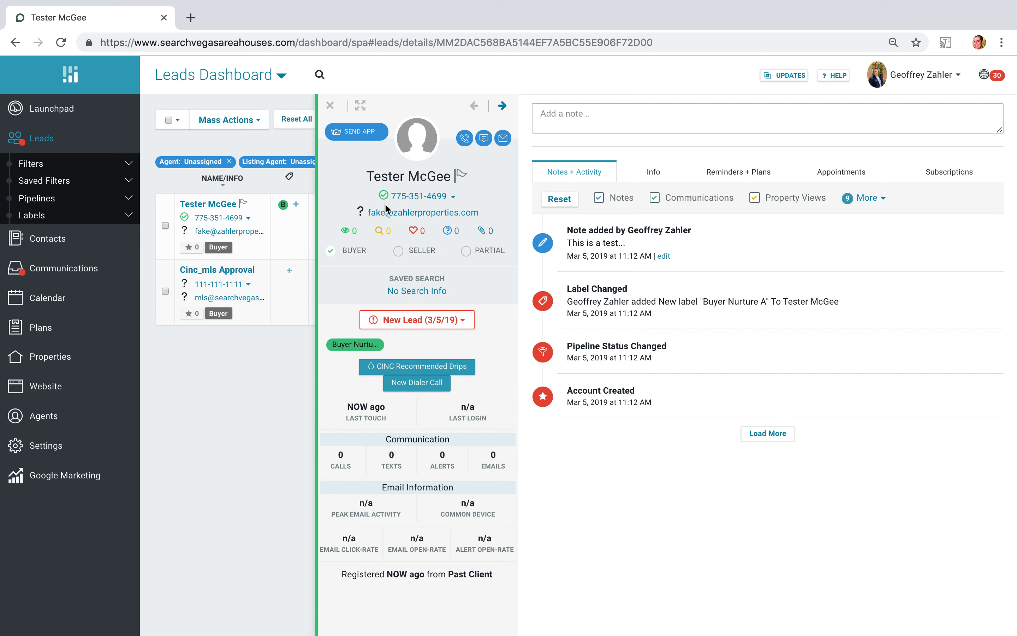
{"action": "left_click", "coordinate": [361, 212]}
- Switch the lead's pipeline status to Contacted, back to Attempted Contact, and finally to Showing
{"action": "left_click", "coordinate": [430, 330]}
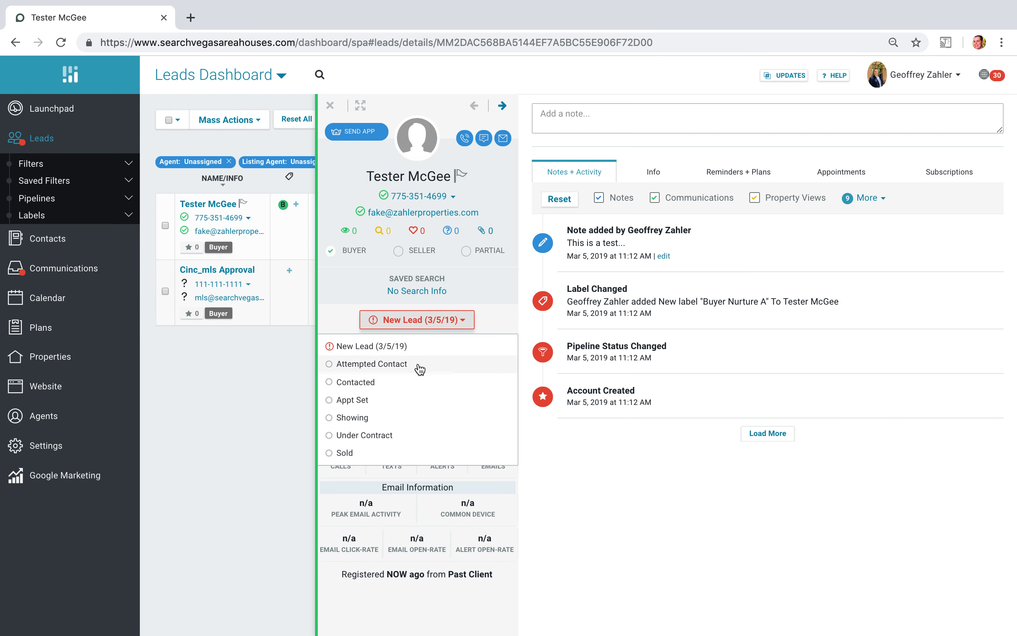
{"action": "left_click", "coordinate": [416, 378]}
{"action": "left_click", "coordinate": [428, 330]}
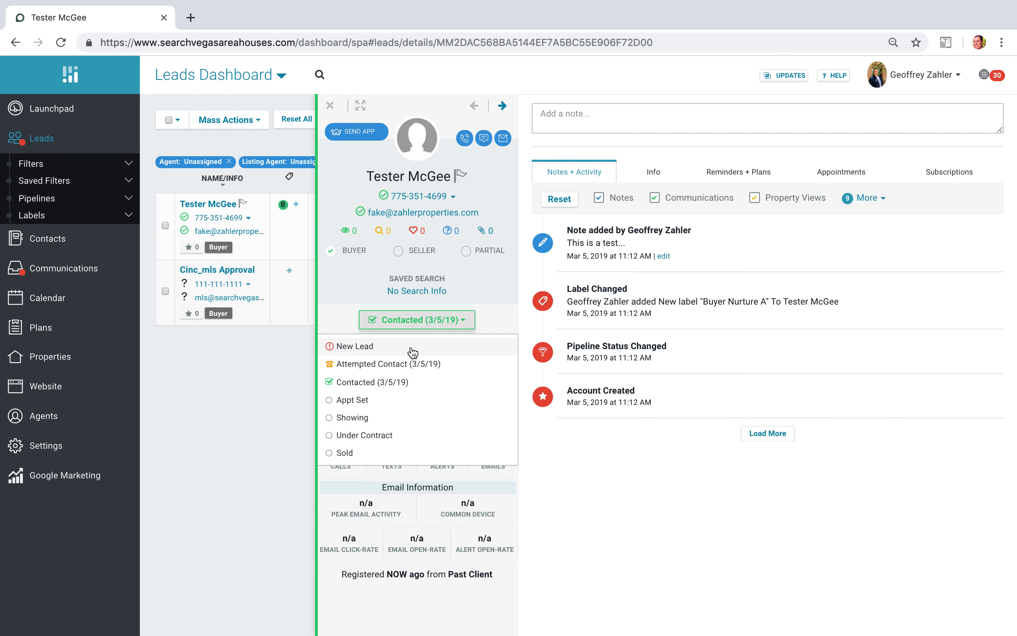
{"action": "left_click", "coordinate": [416, 362]}
{"action": "left_click", "coordinate": [427, 331]}
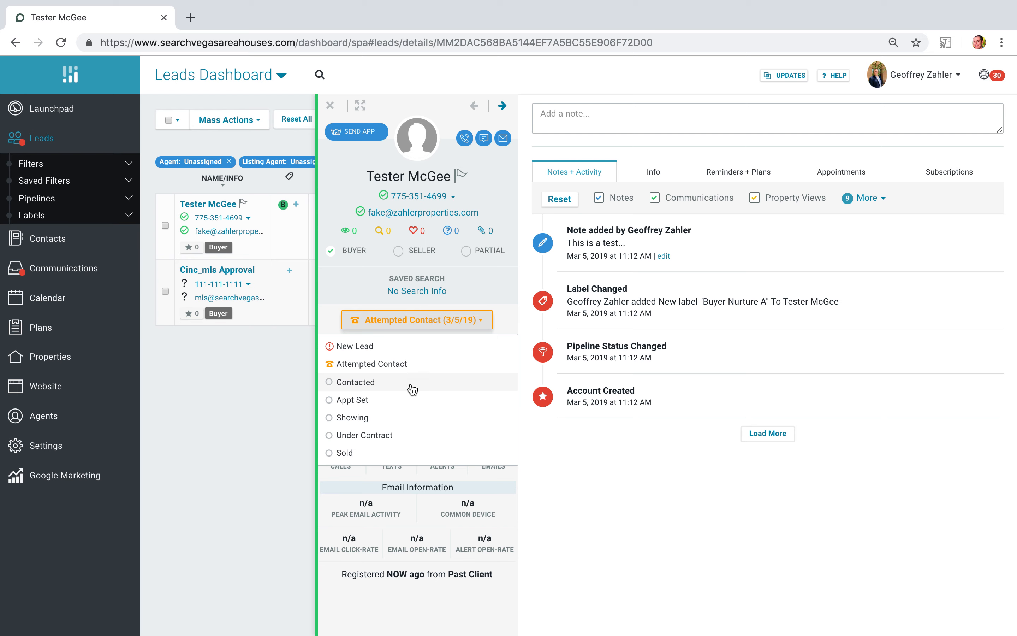
{"action": "left_click", "coordinate": [404, 419]}
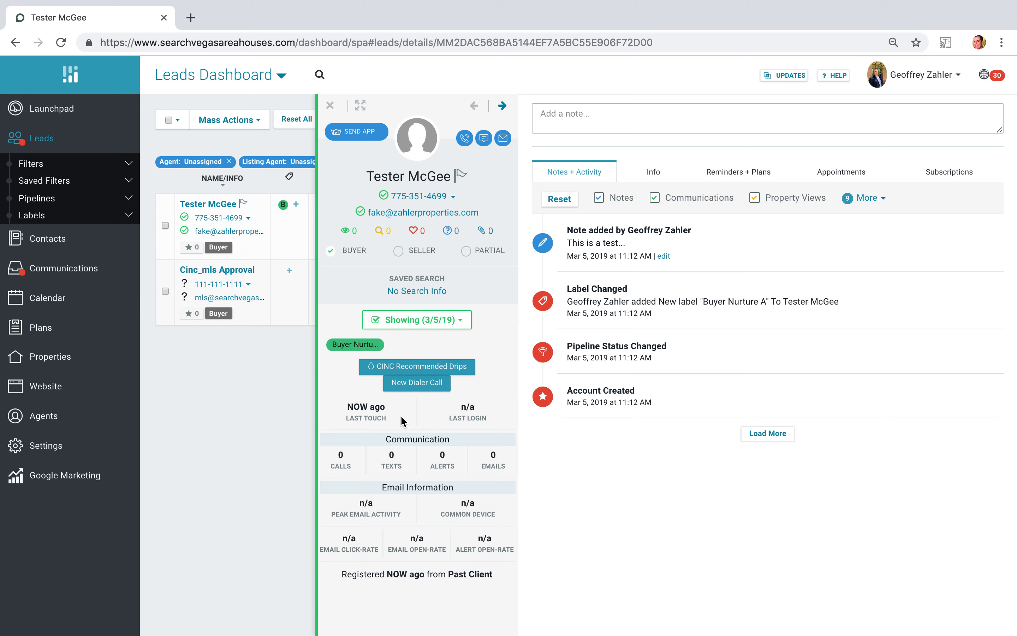
- Save a sticky General note on the lead reading "This is a test and we are going to show everyone how it works..."
{"action": "left_click", "coordinate": [624, 126]}
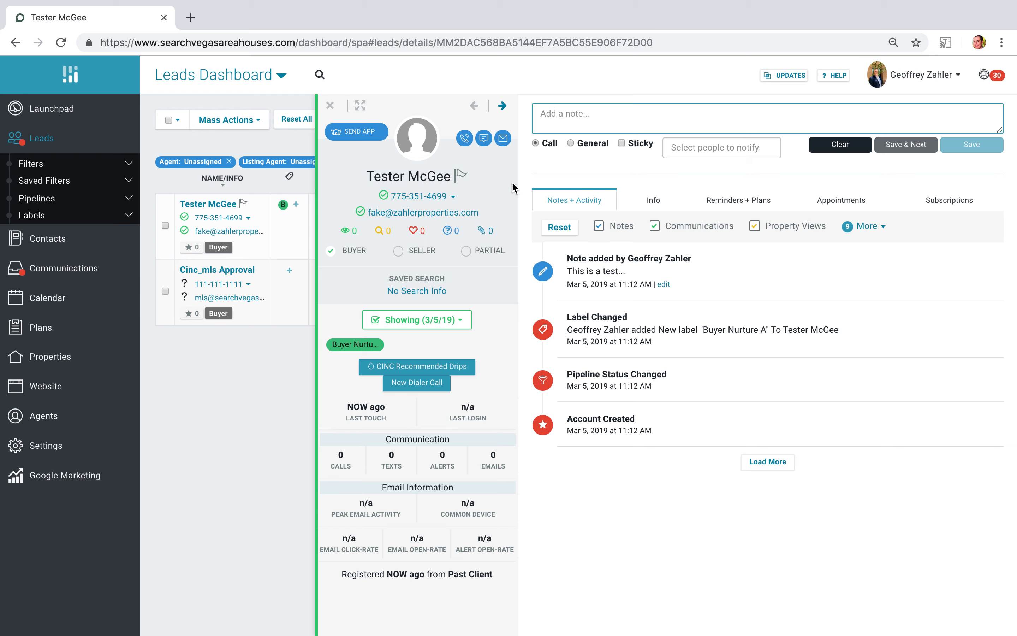
{"action": "left_click", "coordinate": [590, 143]}
{"action": "left_click", "coordinate": [599, 122]}
{"action": "type", "text": "This is a te"}
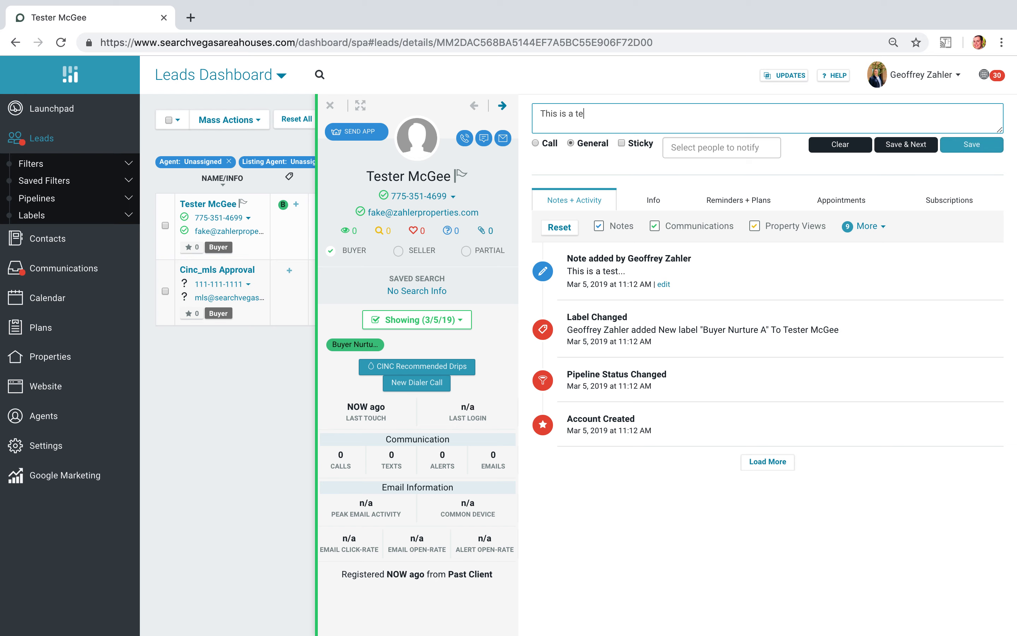
{"action": "type", "text": "st and we are going to show everyone how "}
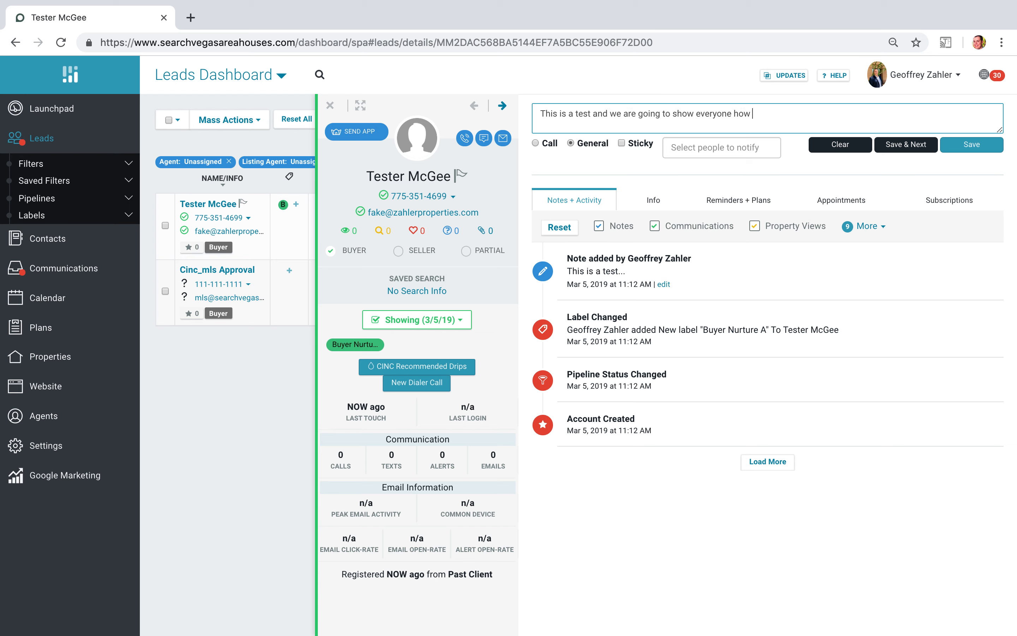
{"action": "type", "text": "it works..."}
{"action": "left_click", "coordinate": [620, 143]}
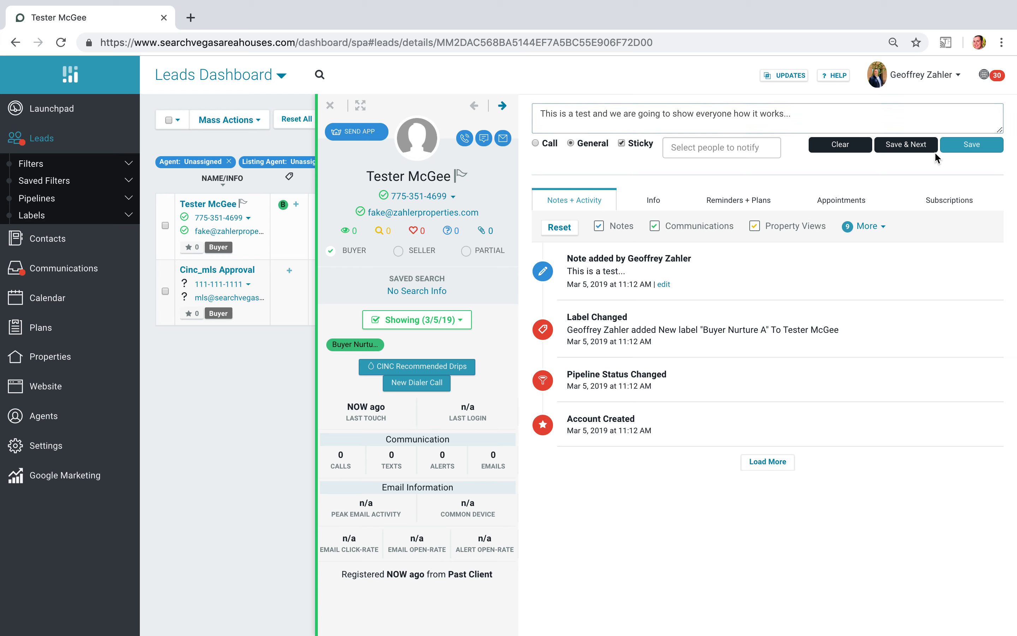
{"action": "left_click", "coordinate": [971, 144]}
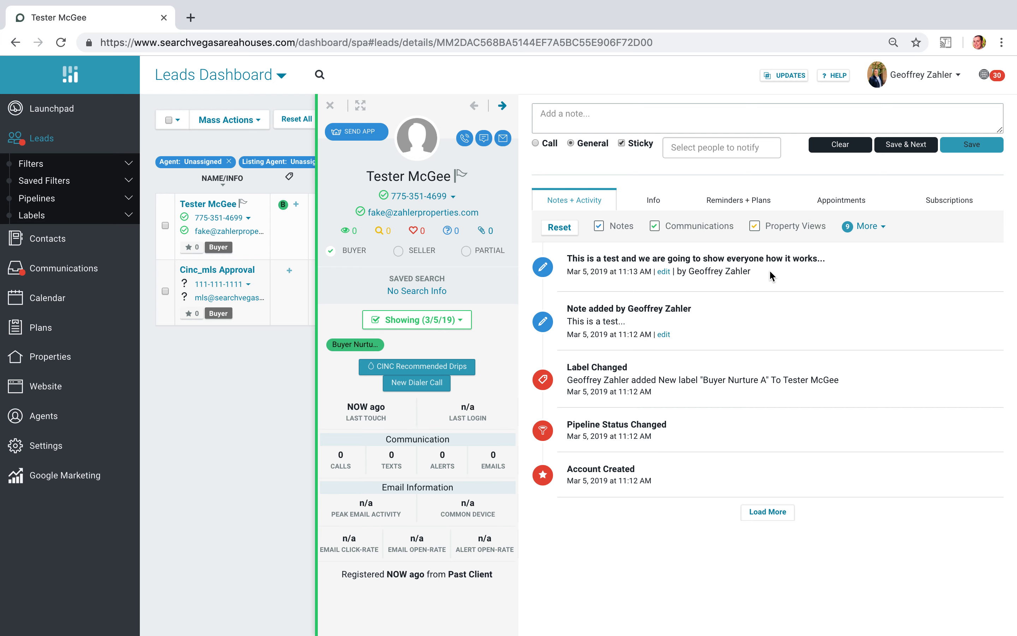
- Examine the lead's info details, including contact fields, assignment, user data, secondary contact and custom fields
{"action": "left_click", "coordinate": [654, 203]}
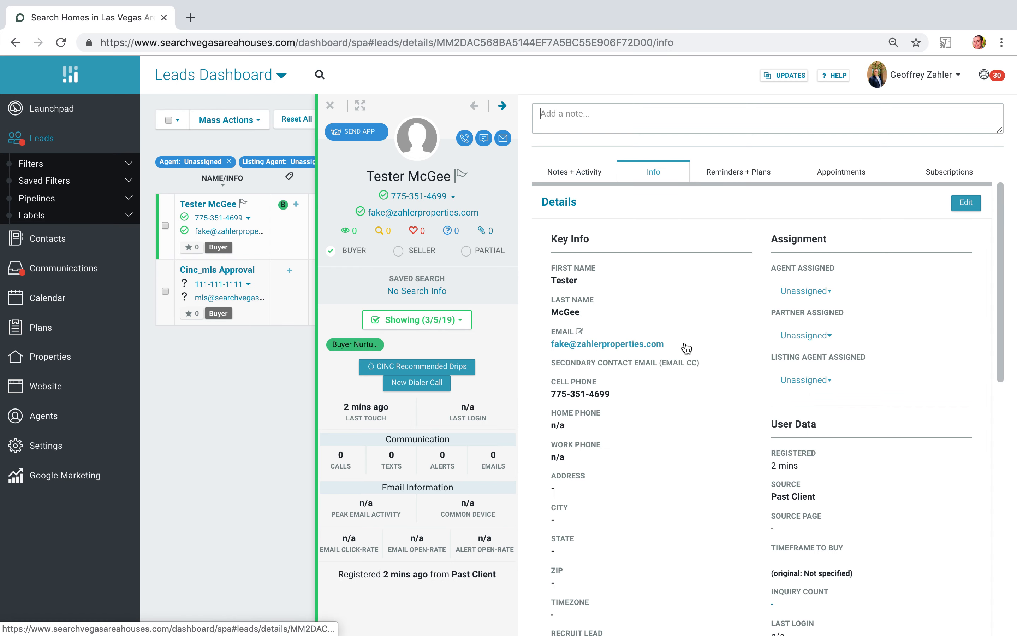
{"action": "scroll", "coordinate": [684, 409], "scroll_direction": "down", "scroll_amount": 1}
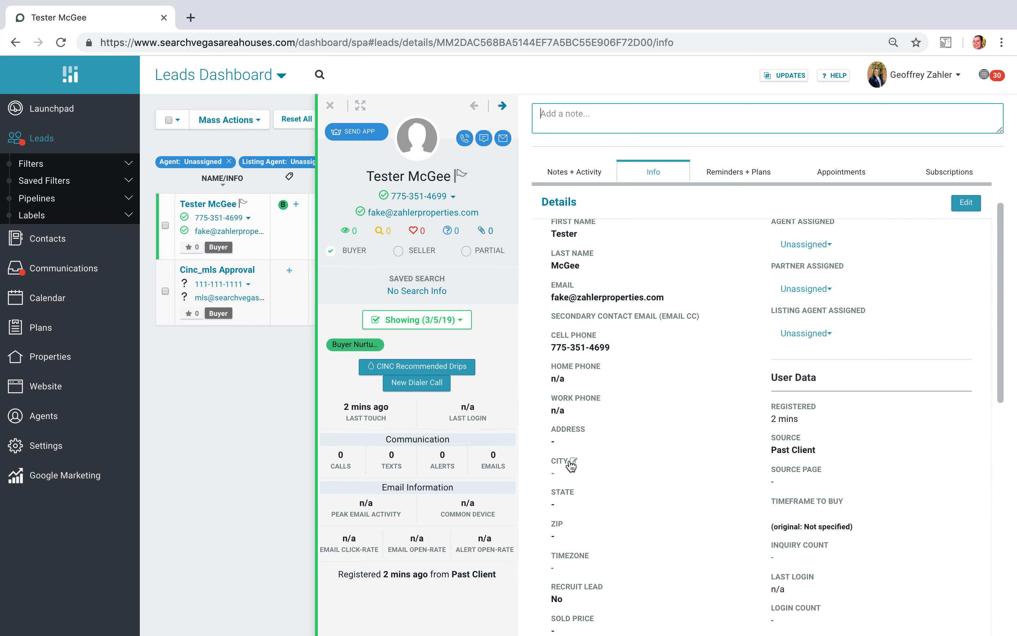
{"action": "scroll", "coordinate": [750, 388], "scroll_direction": "down", "scroll_amount": 5}
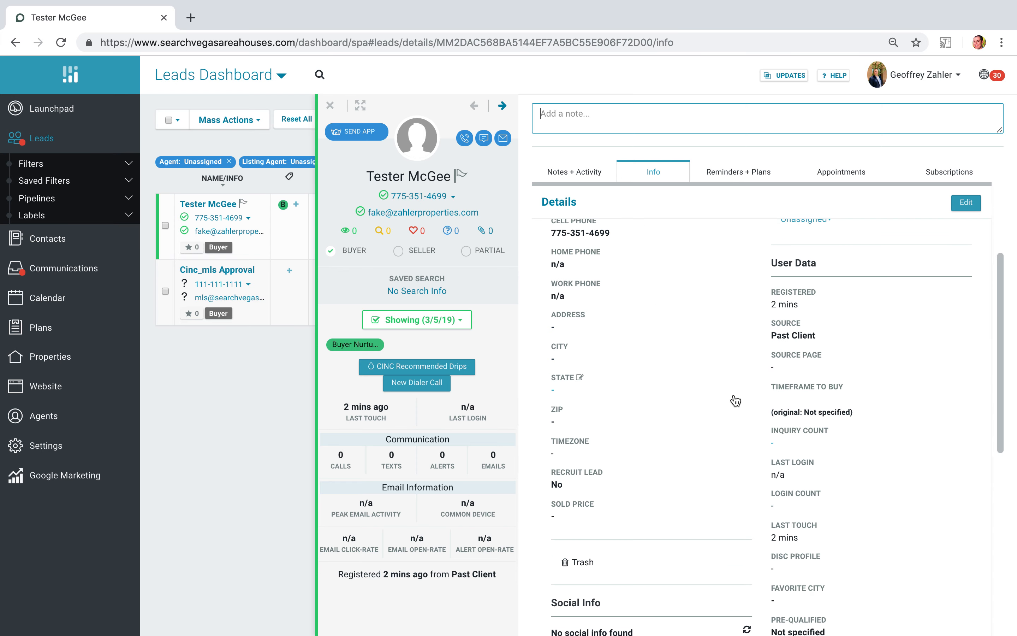
{"action": "scroll", "coordinate": [734, 395], "scroll_direction": "up", "scroll_amount": 6}
{"action": "scroll", "coordinate": [733, 393], "scroll_direction": "down", "scroll_amount": 10}
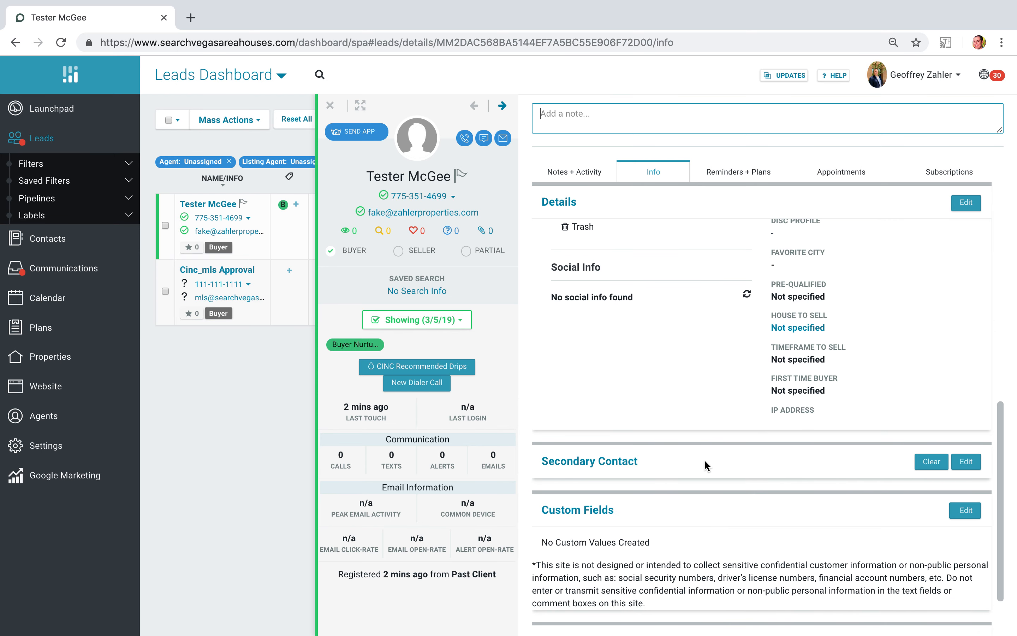
- Draft a new Call reminder for the lead with the details "Check in on status"
{"action": "left_click", "coordinate": [718, 172]}
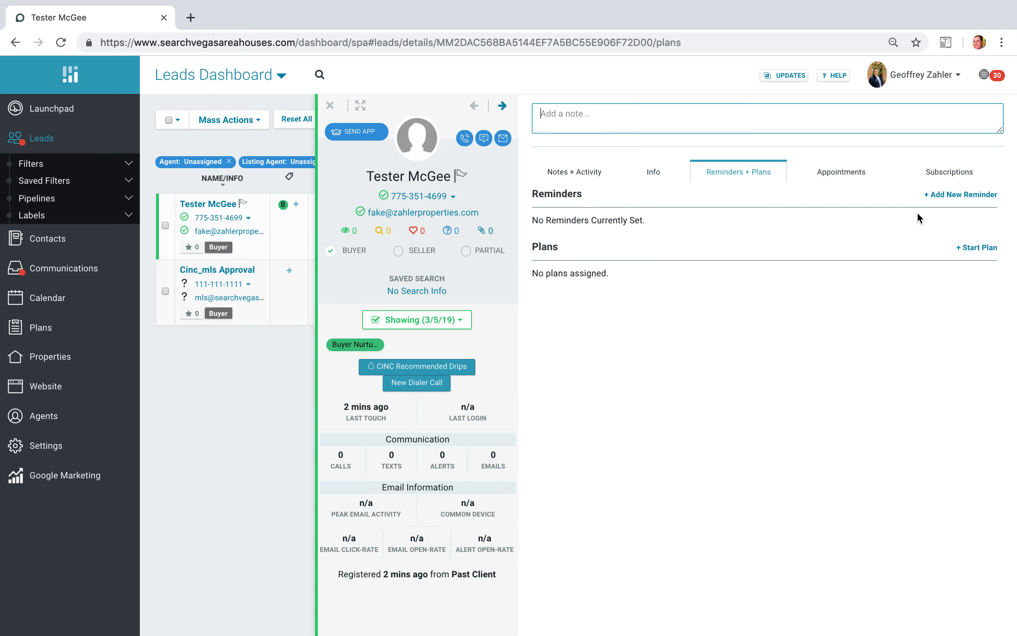
{"action": "left_click", "coordinate": [959, 195]}
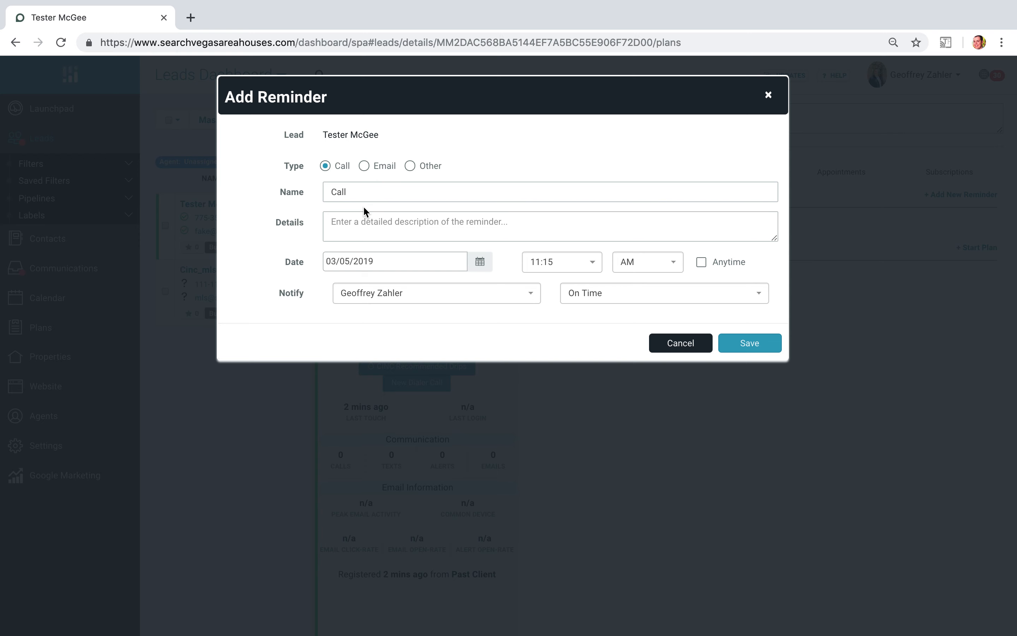
{"action": "left_click", "coordinate": [334, 168]}
{"action": "left_click", "coordinate": [363, 191]}
{"action": "left_click", "coordinate": [372, 234]}
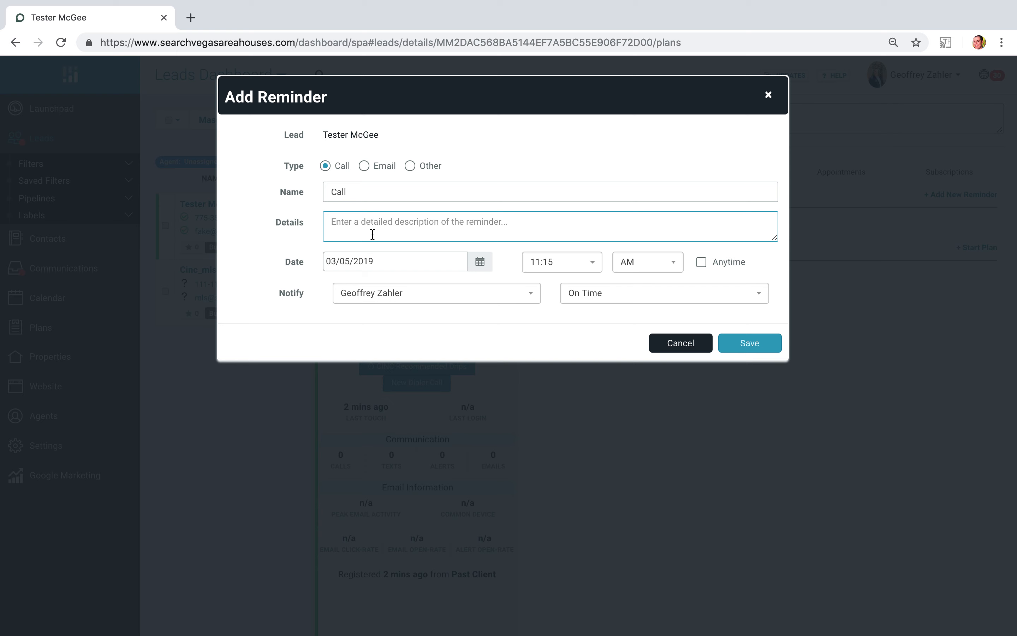
{"action": "type", "text": "Check in on s"}
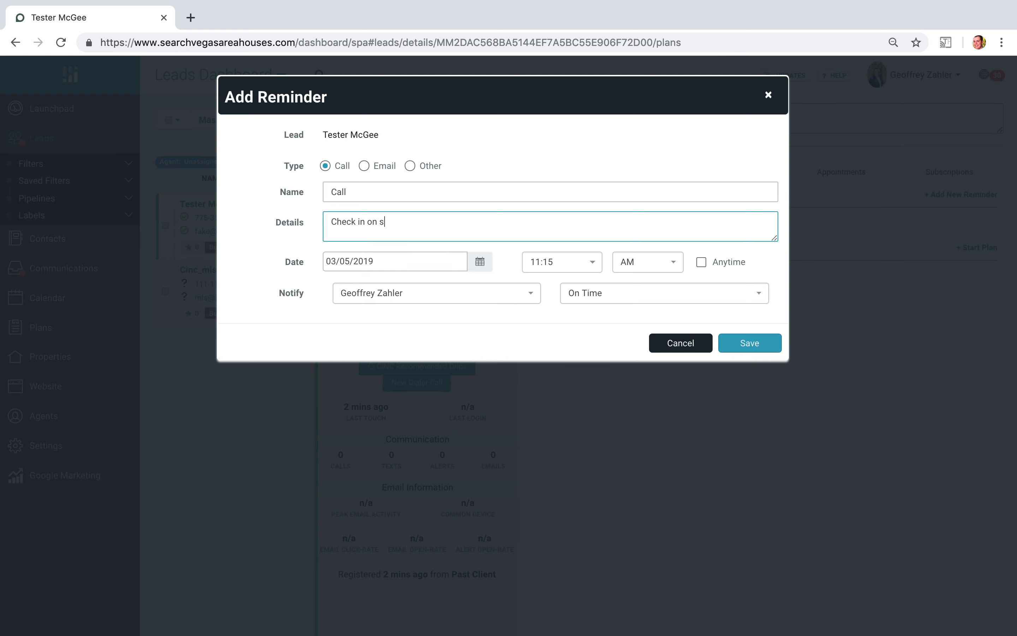
{"action": "type", "text": "tatus"}
- Set the draft reminder's date to 03/12/2019 and its time to 8:00 AM
{"action": "left_click", "coordinate": [480, 261]}
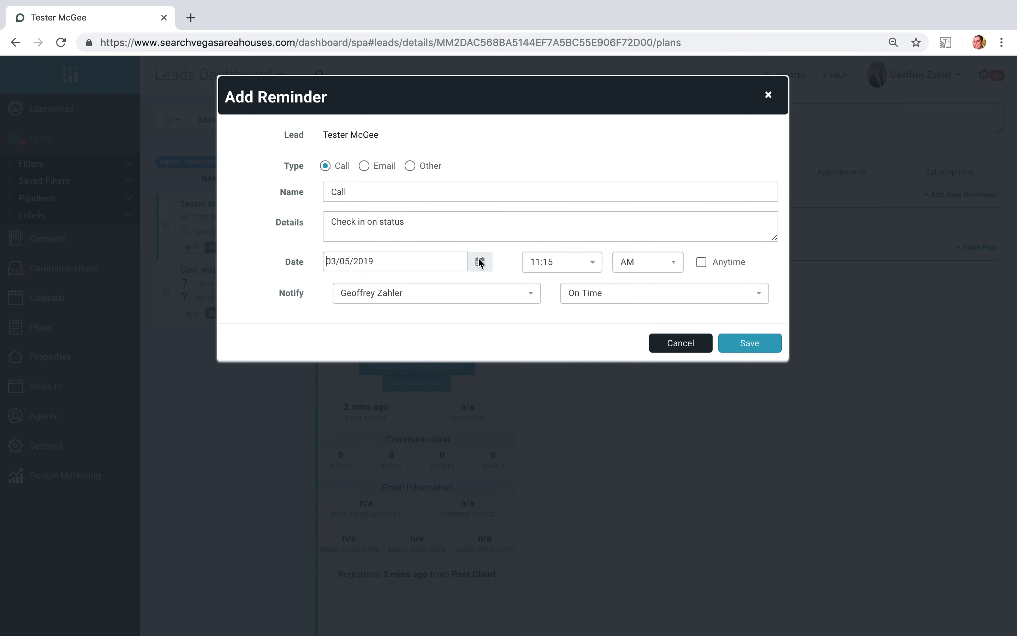
{"action": "left_click", "coordinate": [373, 377]}
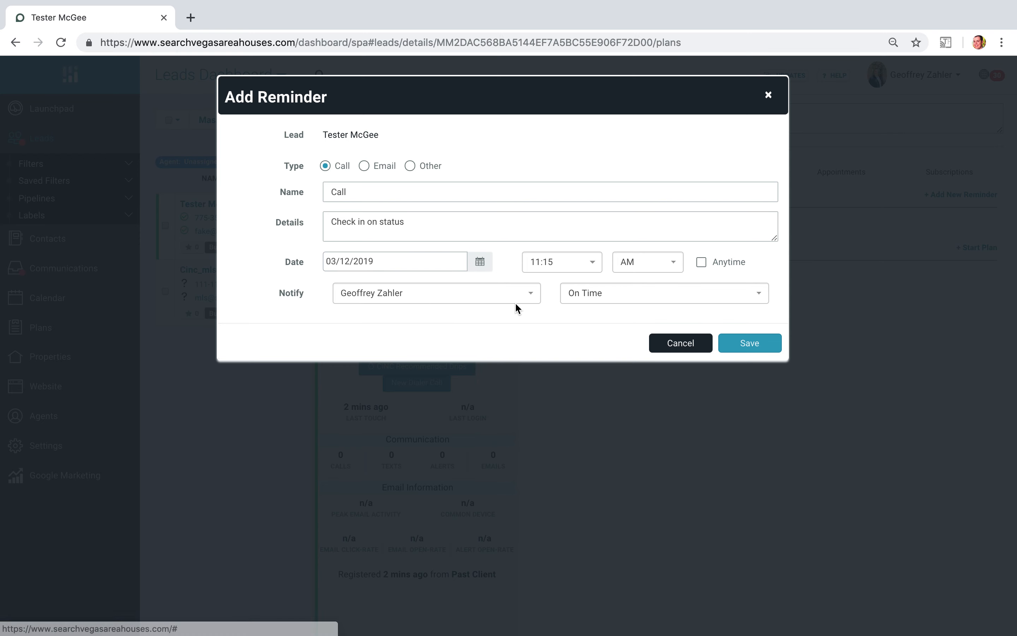
{"action": "left_click", "coordinate": [555, 264]}
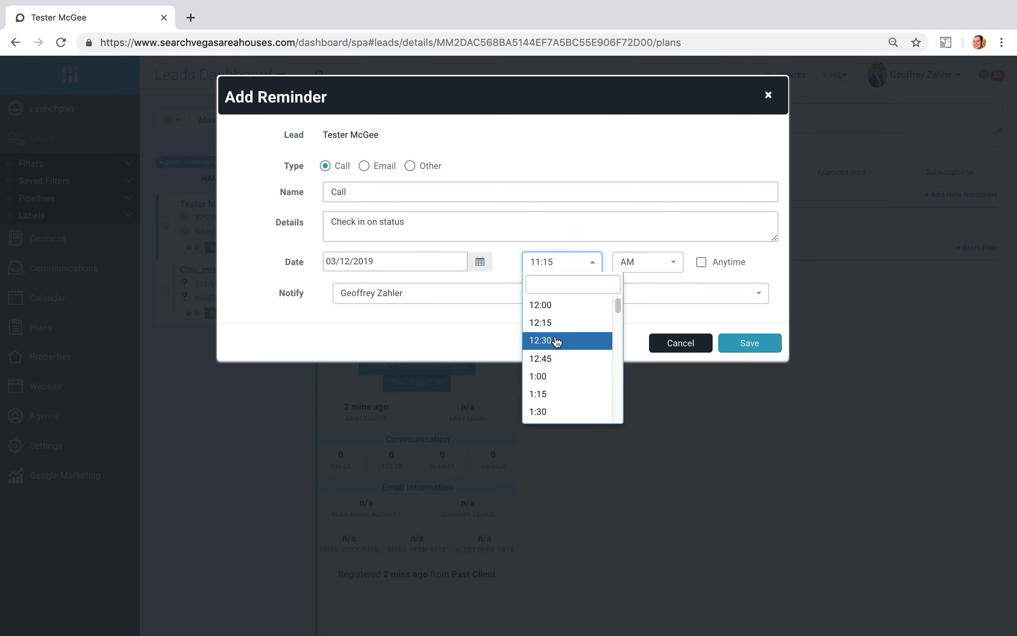
{"action": "scroll", "coordinate": [558, 349], "scroll_direction": "down", "scroll_amount": 7}
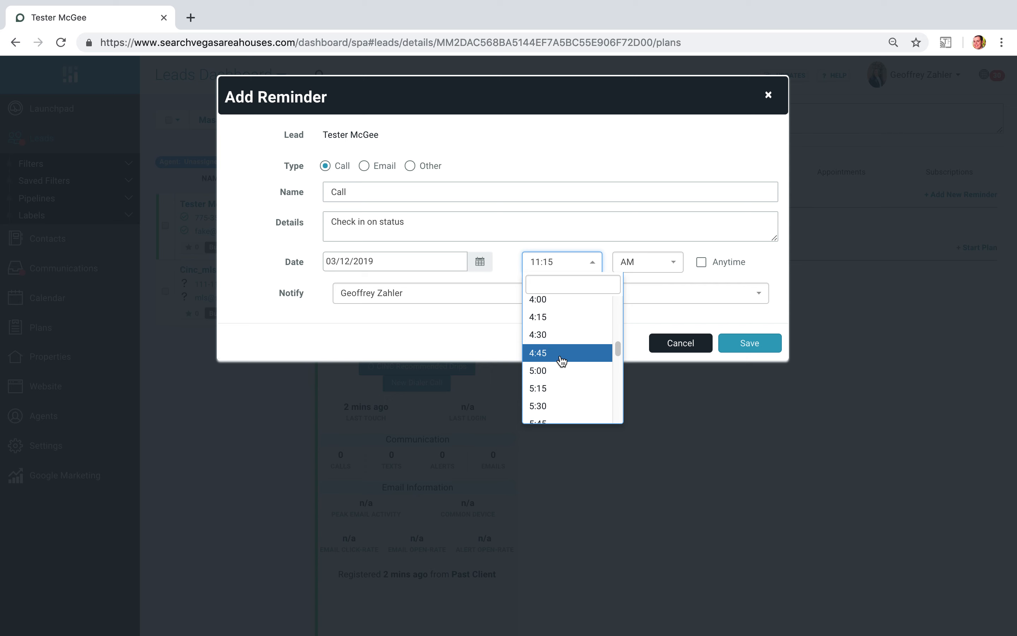
{"action": "scroll", "coordinate": [561, 360], "scroll_direction": "down", "scroll_amount": 5}
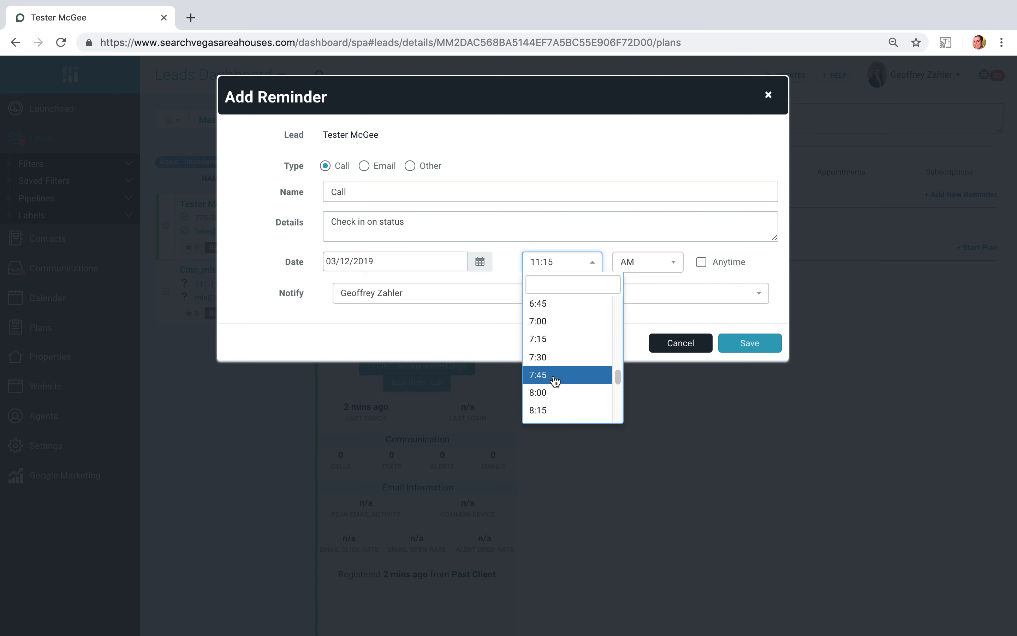
{"action": "left_click", "coordinate": [558, 392]}
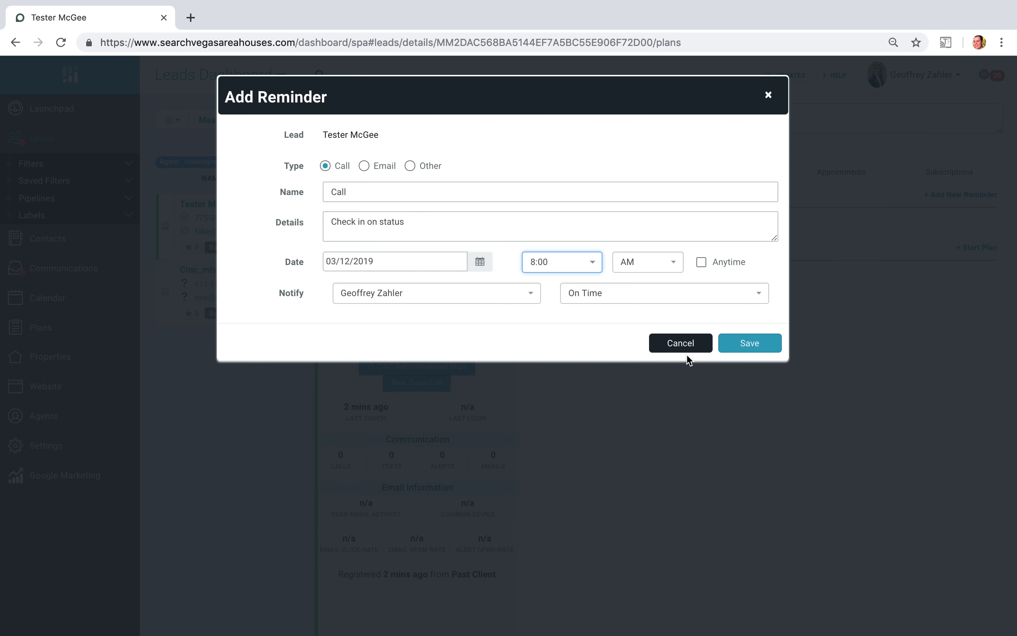
- Check who can be notified by the reminder, then discard the reminder without saving
{"action": "left_click", "coordinate": [472, 297]}
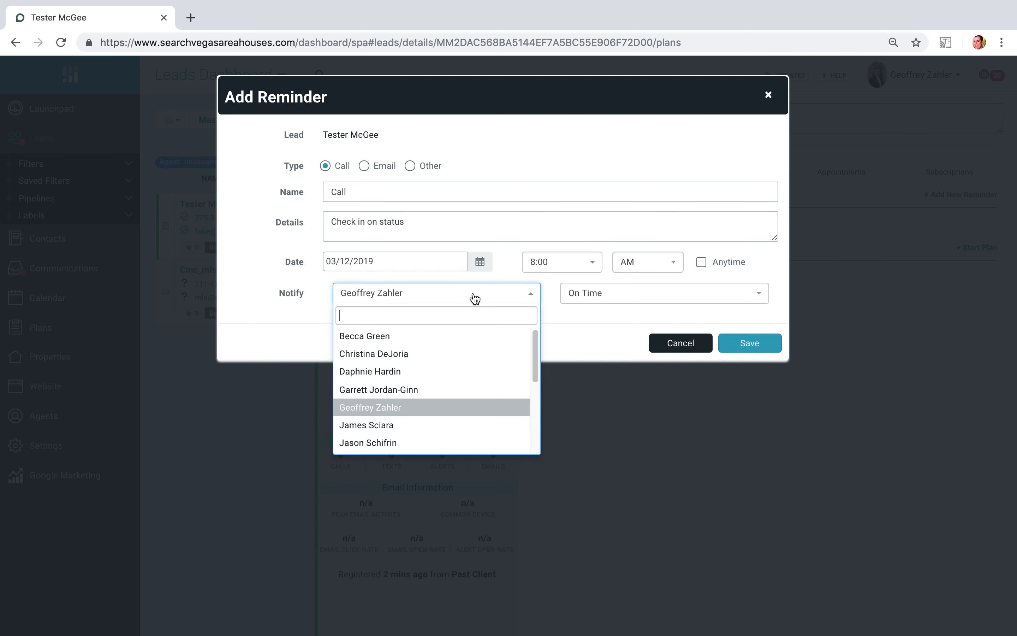
{"action": "left_click", "coordinate": [261, 340]}
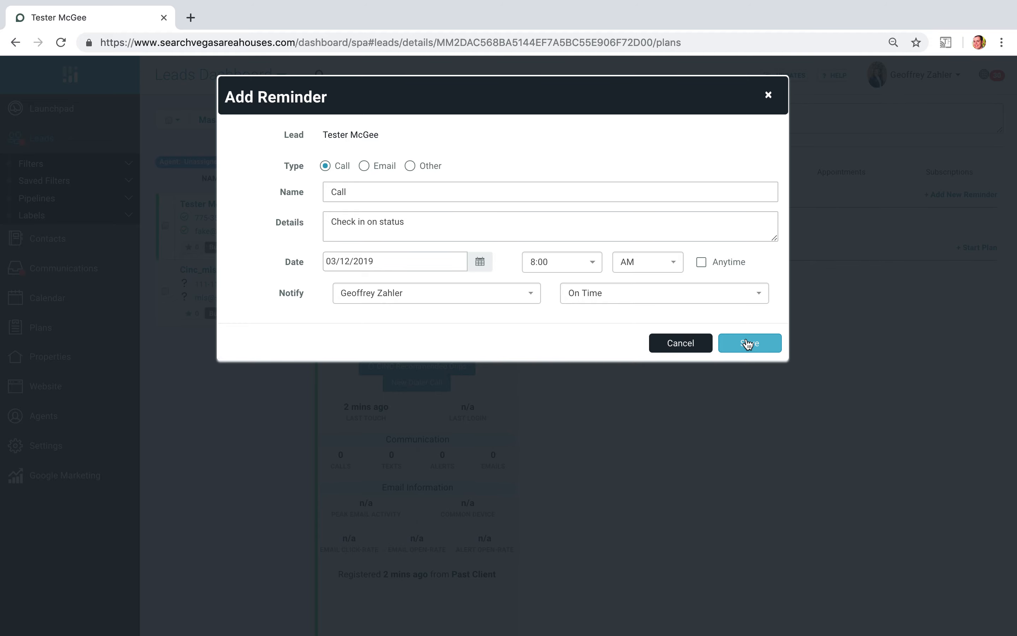
{"action": "left_click", "coordinate": [691, 348]}
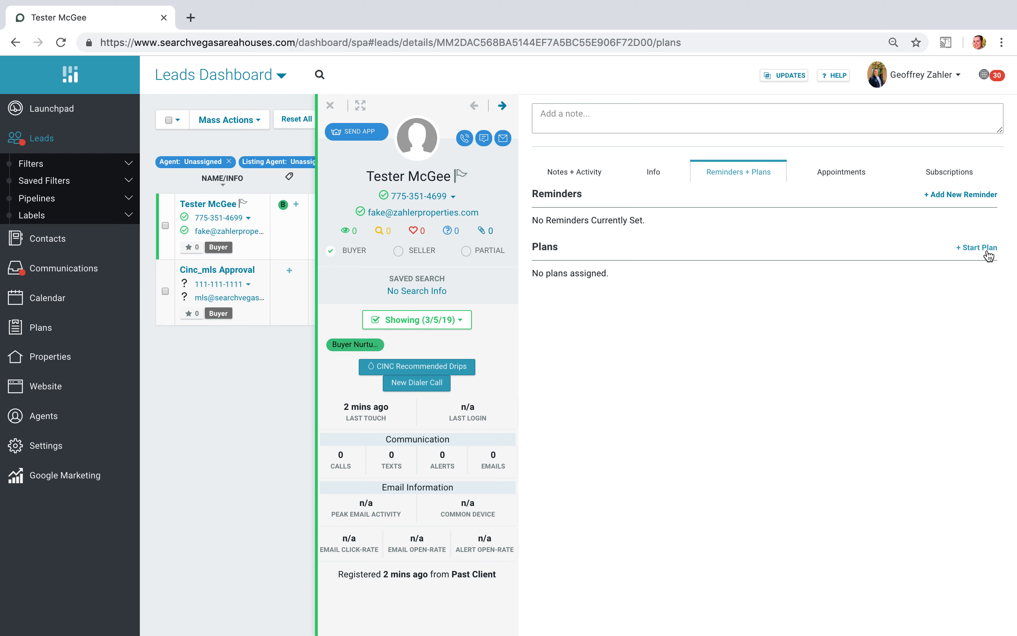
- Look over the lead's appointments and communication subscriptions, and turn on sign-in alerts for this lead
{"action": "left_click", "coordinate": [855, 170]}
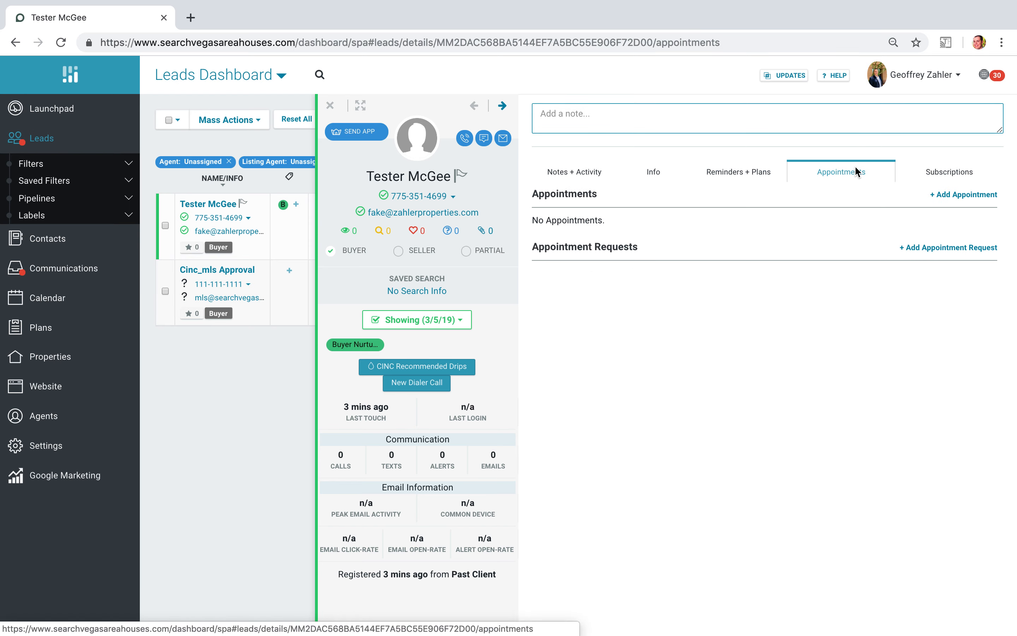
{"action": "left_click", "coordinate": [942, 171]}
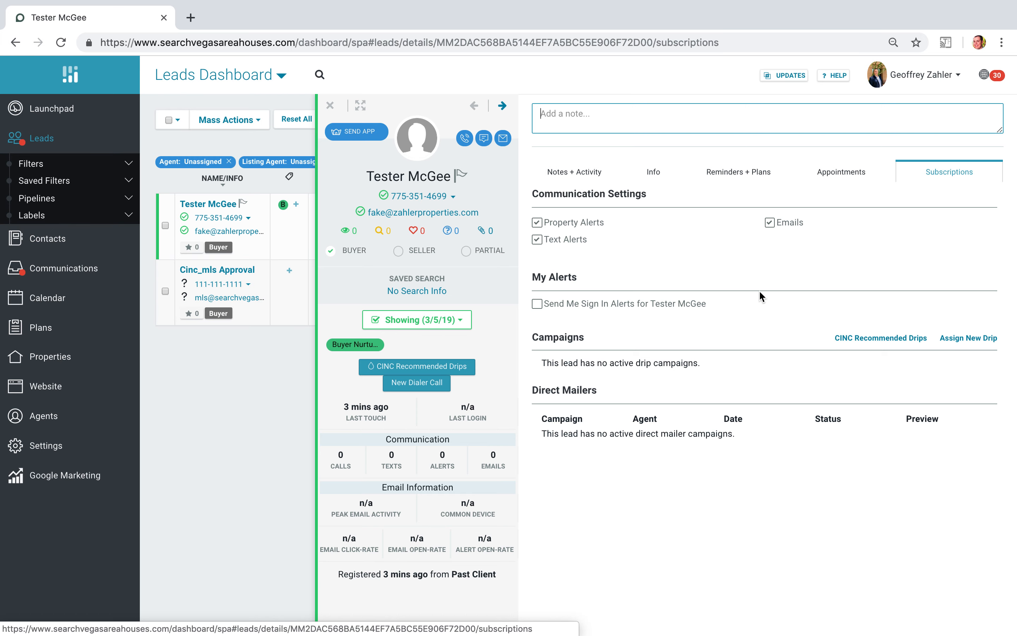
{"action": "mouse_move", "coordinate": [631, 238]}
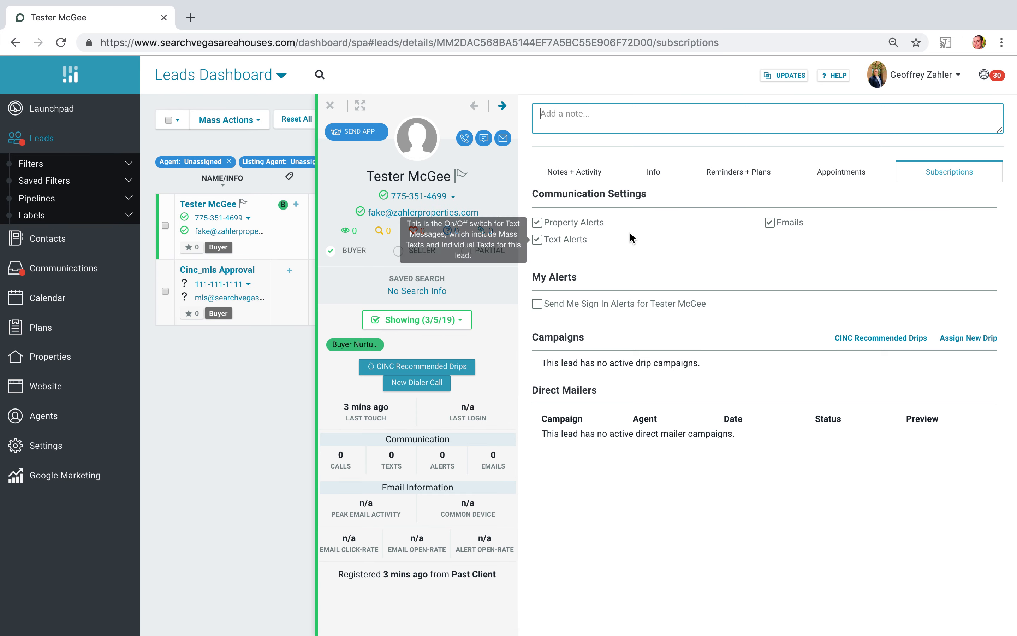
{"action": "mouse_move", "coordinate": [588, 228]}
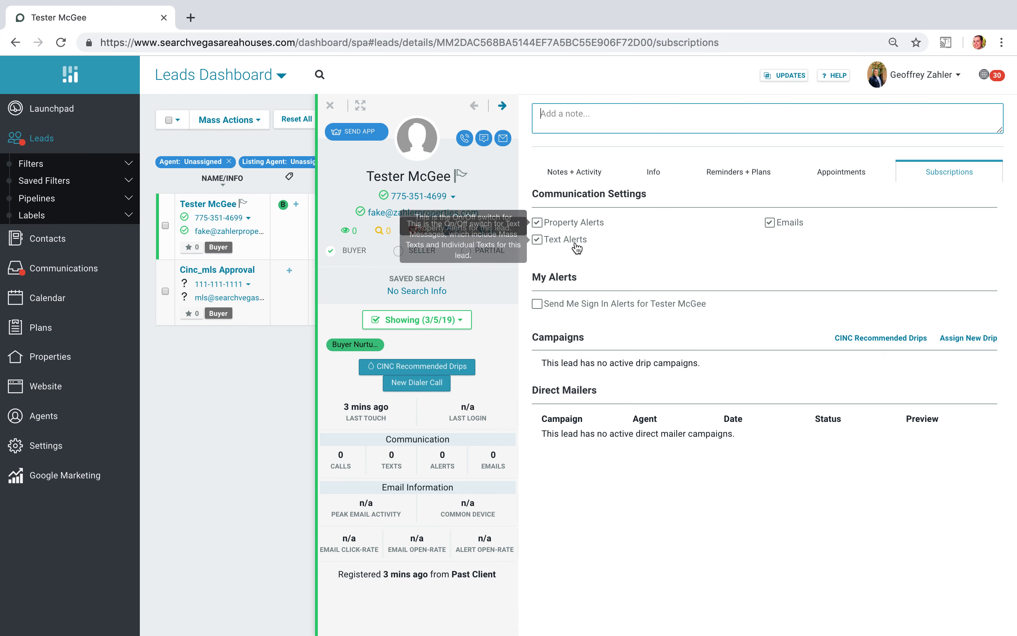
{"action": "mouse_move", "coordinate": [798, 223]}
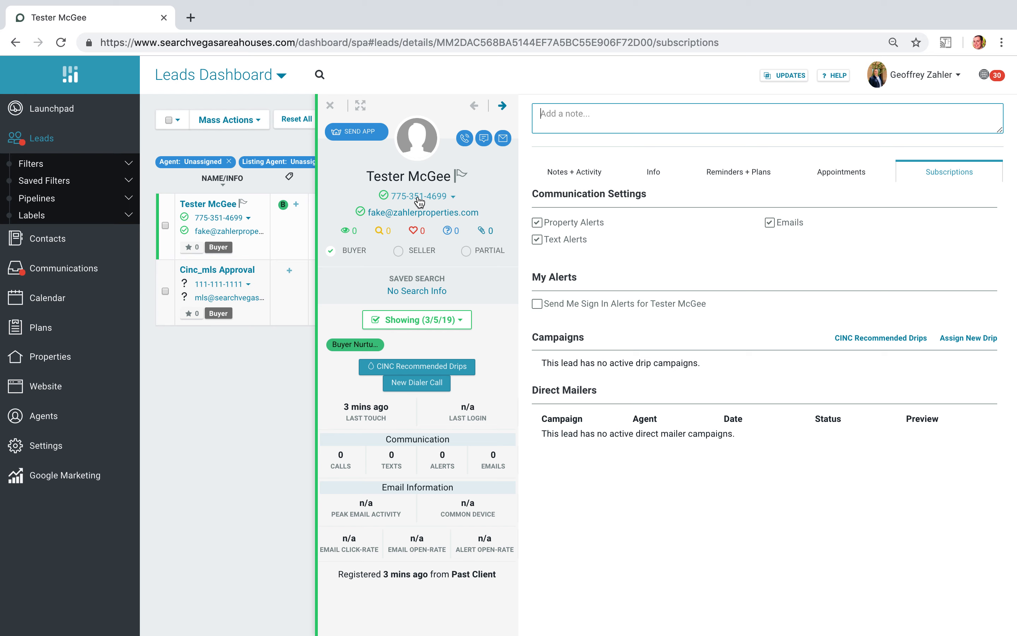
{"action": "mouse_move", "coordinate": [554, 239]}
{"action": "left_click", "coordinate": [539, 308]}
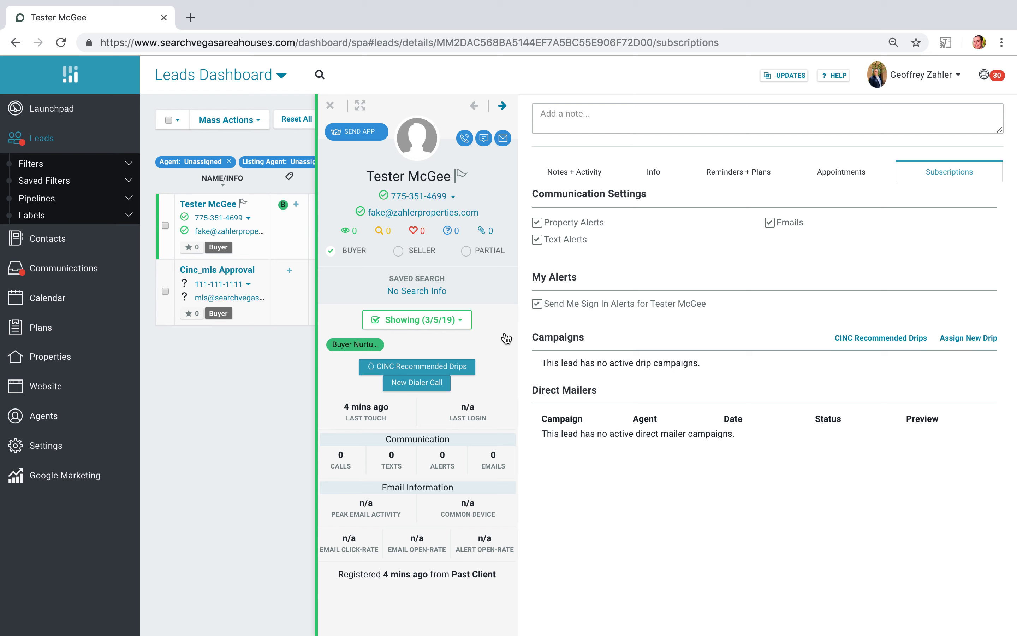
- Start an email to the lead from the profile and apply the CINC "Welcome Email" template
{"action": "left_click", "coordinate": [454, 211]}
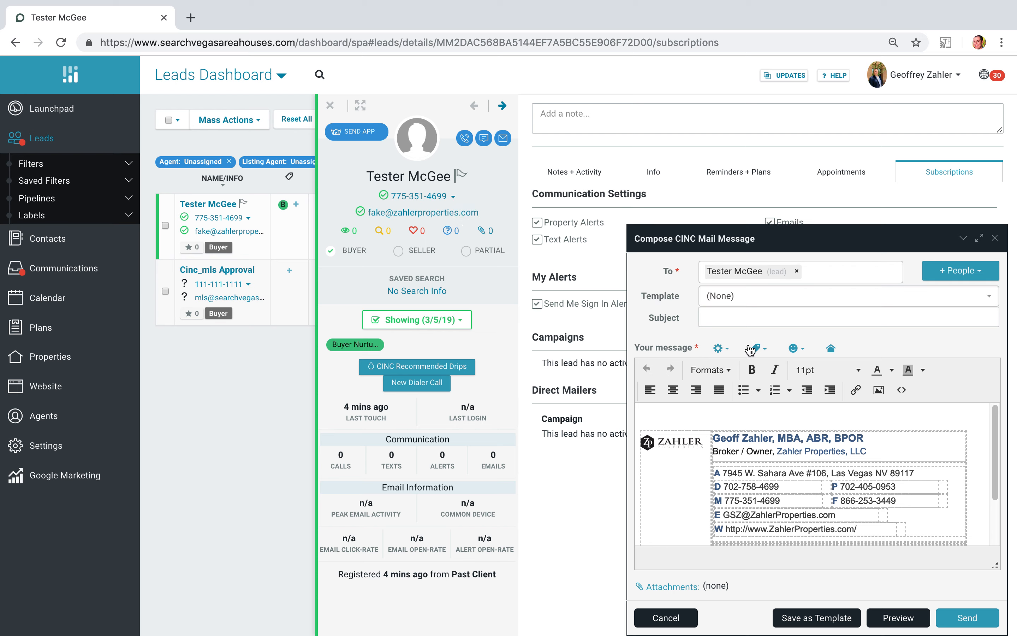
{"action": "left_click", "coordinate": [732, 296]}
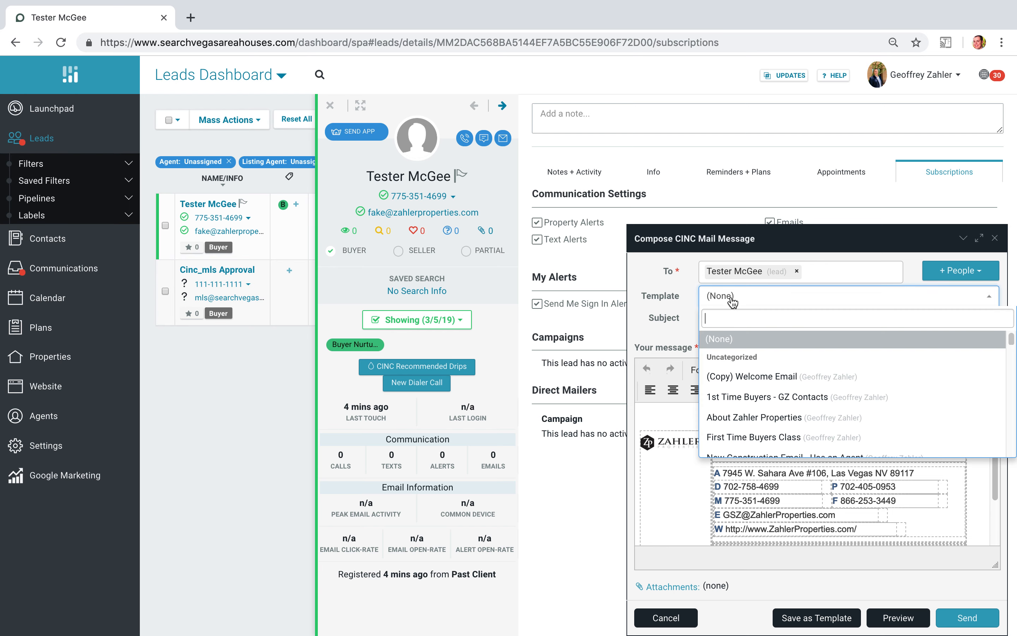
{"action": "scroll", "coordinate": [793, 390], "scroll_direction": "down", "scroll_amount": 2}
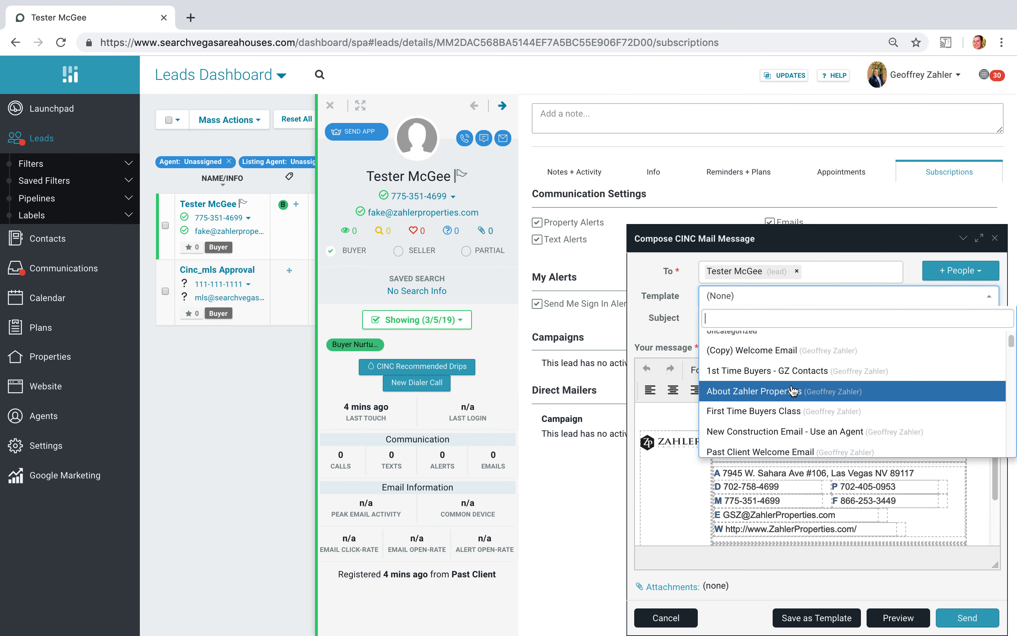
{"action": "scroll", "coordinate": [793, 390], "scroll_direction": "down", "scroll_amount": 3}
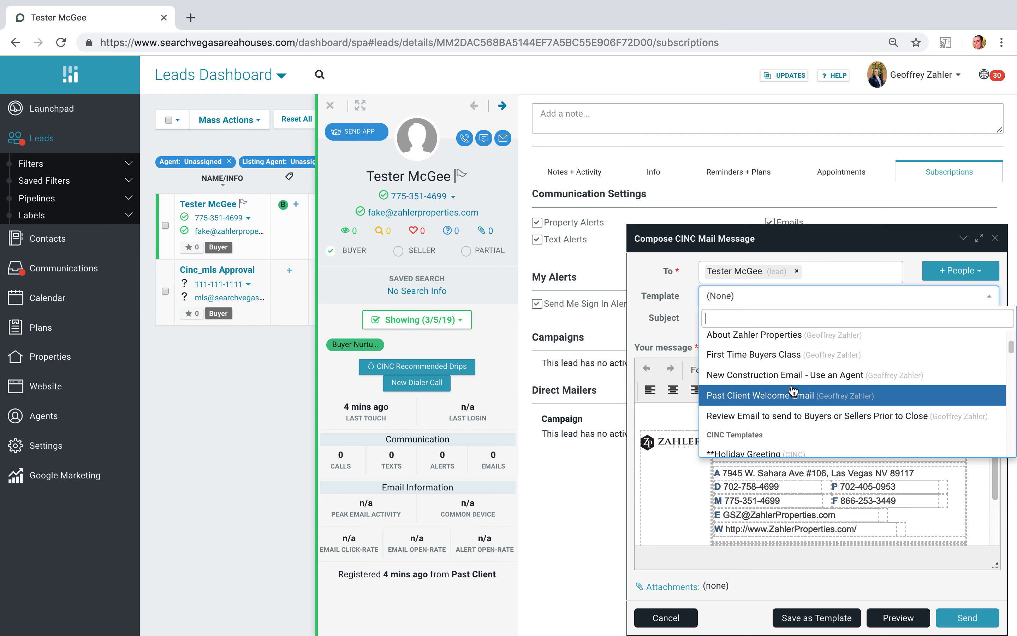
{"action": "scroll", "coordinate": [793, 390], "scroll_direction": "down", "scroll_amount": 5}
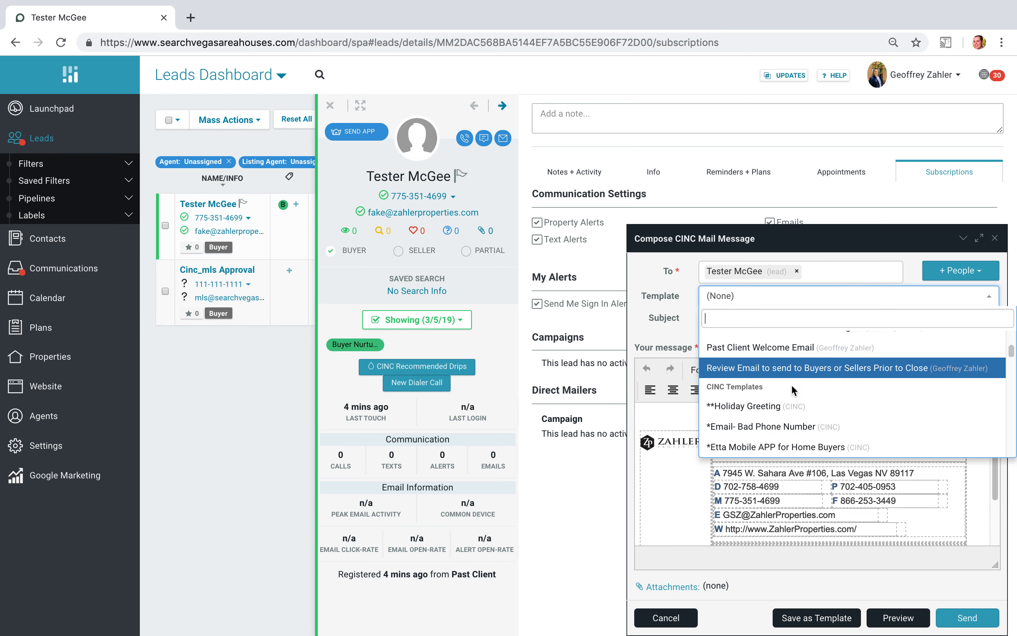
{"action": "scroll", "coordinate": [793, 390], "scroll_direction": "down", "scroll_amount": 5}
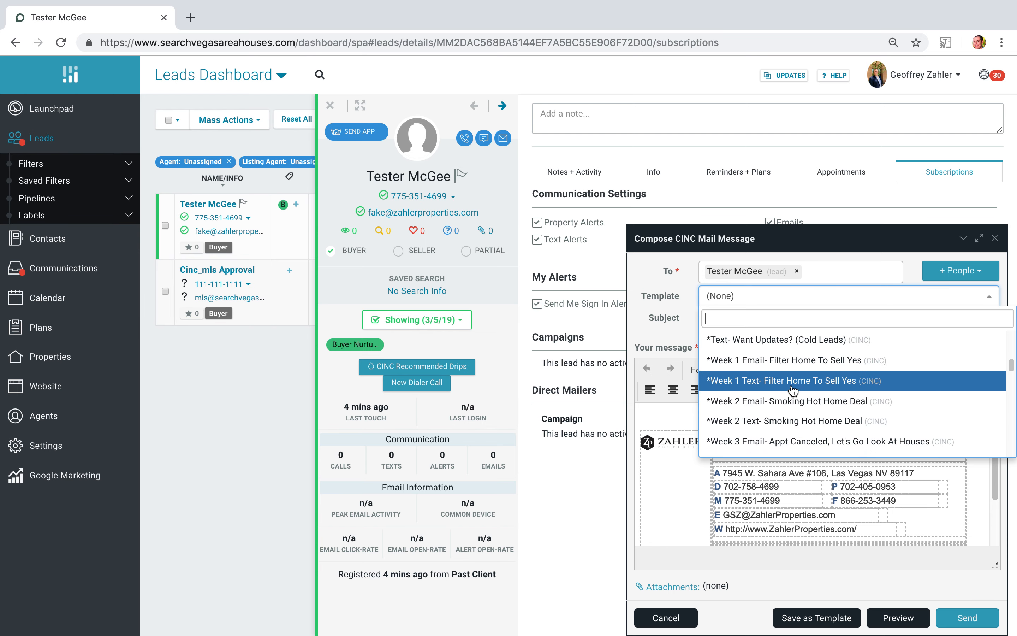
{"action": "scroll", "coordinate": [793, 391], "scroll_direction": "down", "scroll_amount": 9}
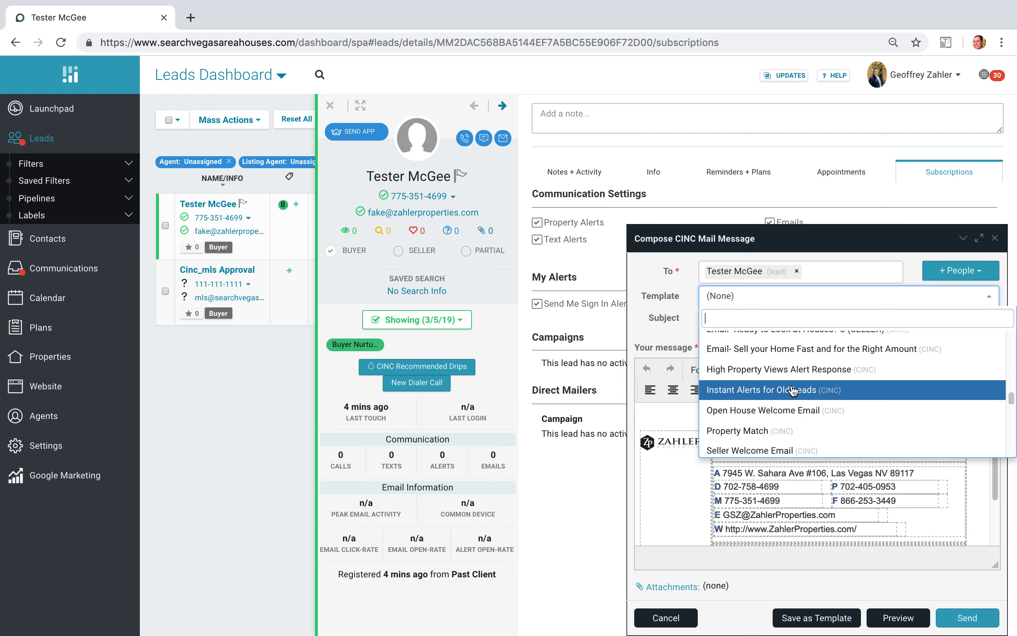
{"action": "scroll", "coordinate": [838, 446], "scroll_direction": "down", "scroll_amount": 5}
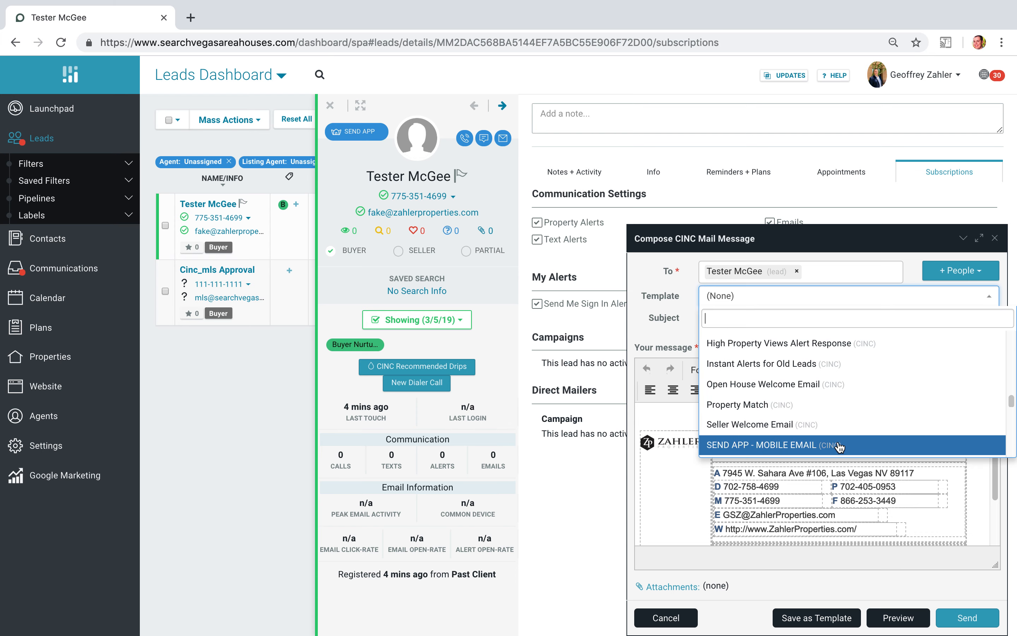
{"action": "scroll", "coordinate": [838, 445], "scroll_direction": "down", "scroll_amount": 5}
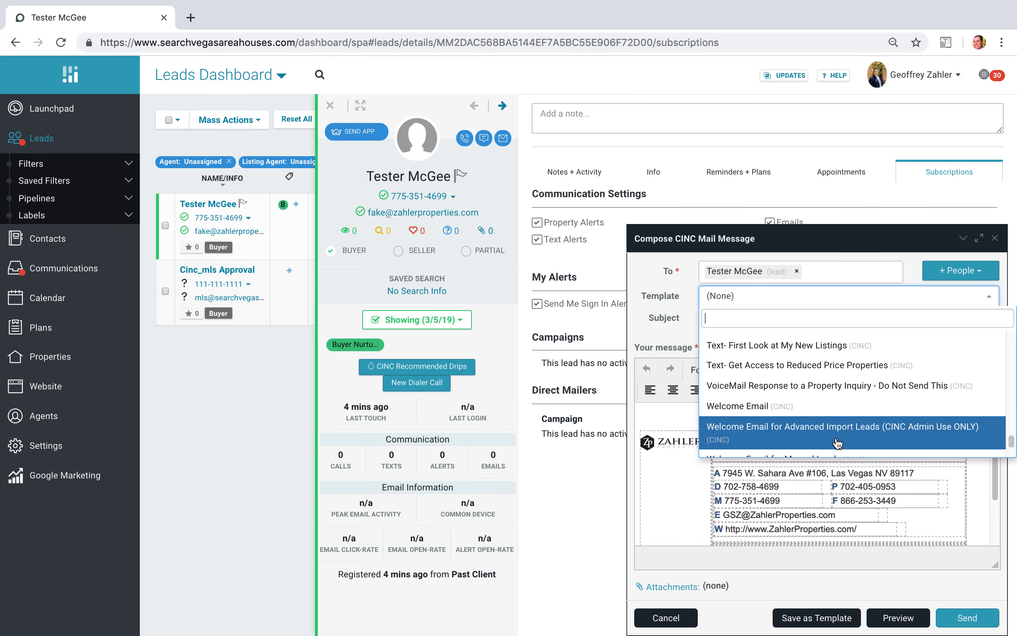
{"action": "left_click", "coordinate": [801, 415]}
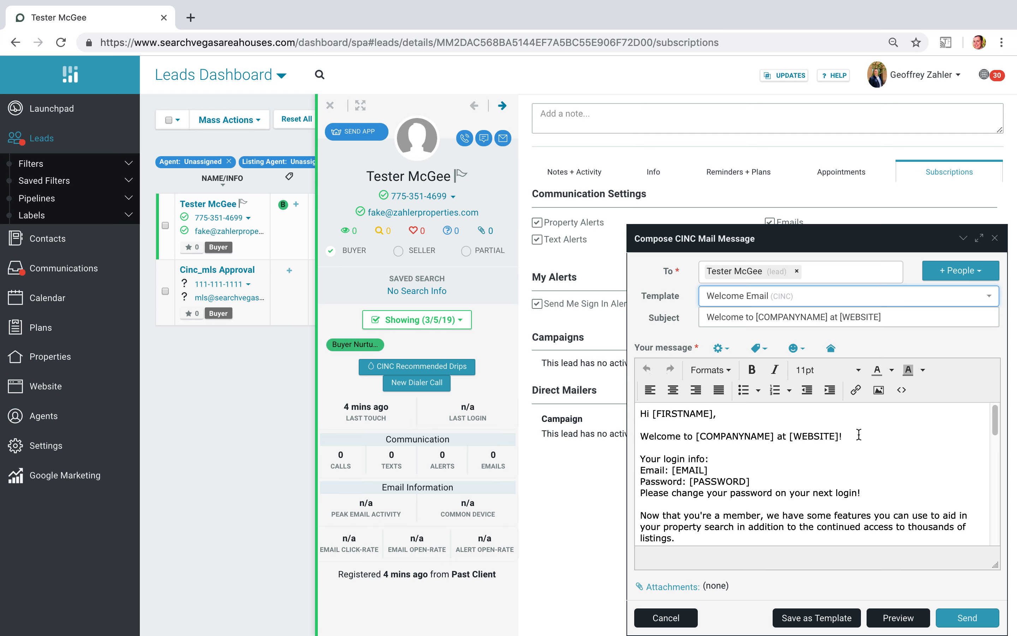
- Read through the welcome message and its preview, then cancel the email without sending it
{"action": "scroll", "coordinate": [707, 461], "scroll_direction": "down", "scroll_amount": 2}
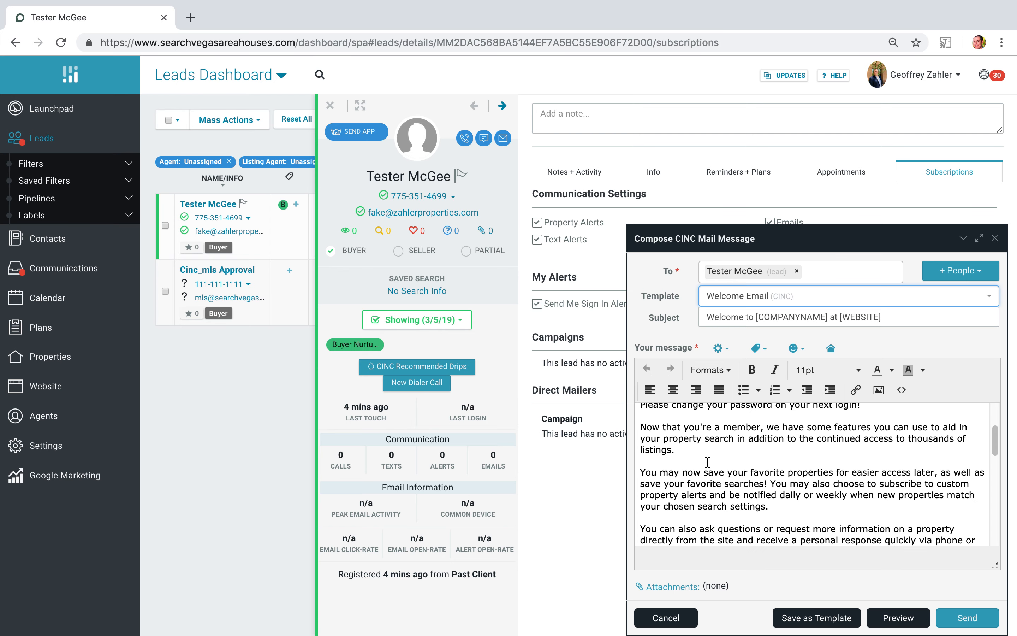
{"action": "scroll", "coordinate": [708, 461], "scroll_direction": "down", "scroll_amount": 3}
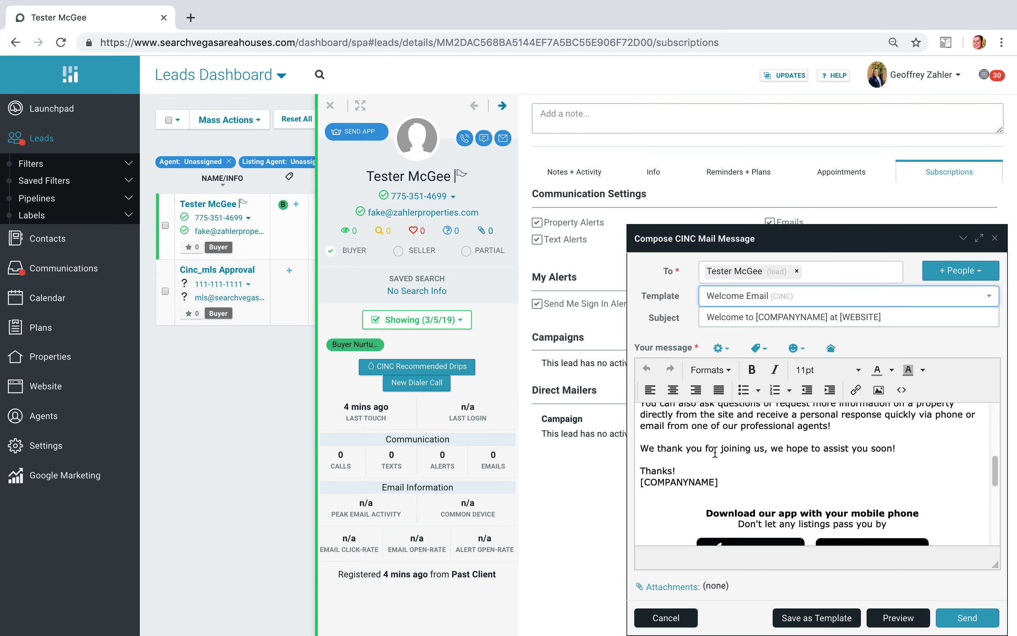
{"action": "scroll", "coordinate": [715, 452], "scroll_direction": "up", "scroll_amount": 1}
{"action": "scroll", "coordinate": [715, 452], "scroll_direction": "down", "scroll_amount": 1}
{"action": "left_click", "coordinate": [906, 618]}
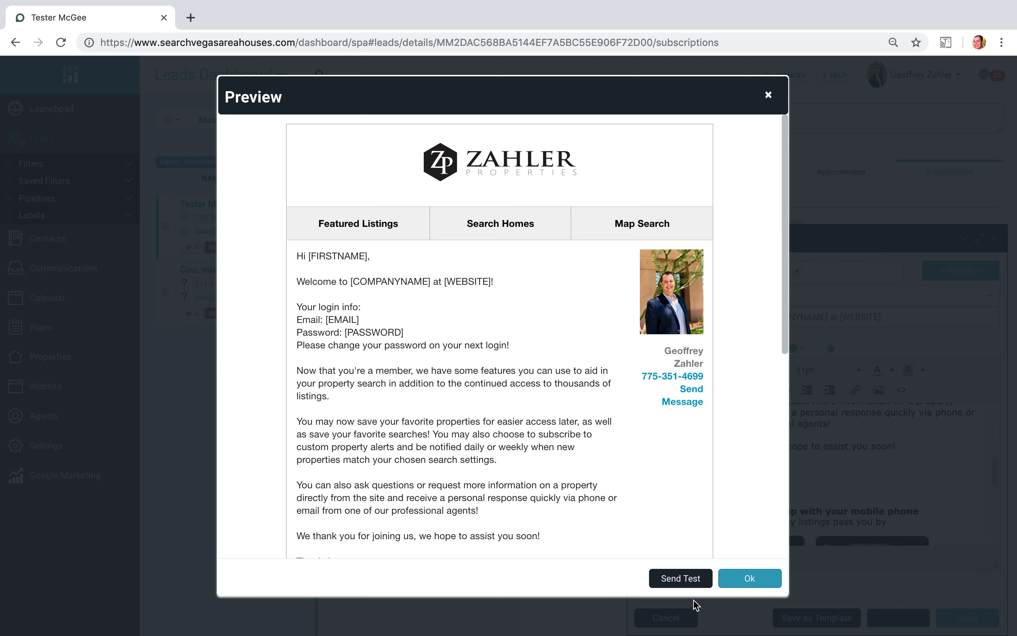
{"action": "left_click", "coordinate": [769, 97]}
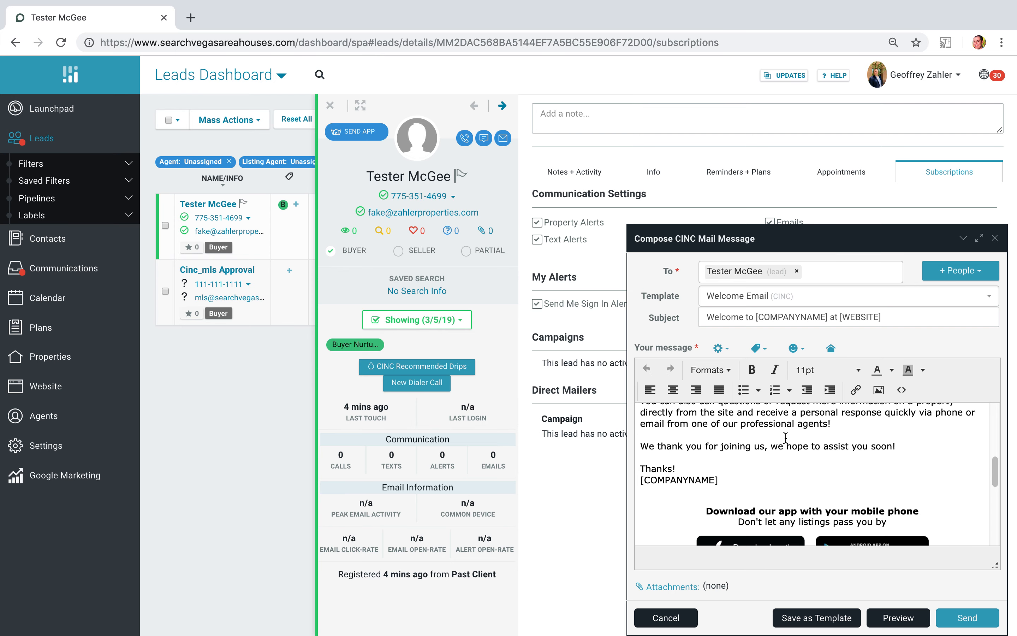
{"action": "scroll", "coordinate": [785, 437], "scroll_direction": "up", "scroll_amount": 10}
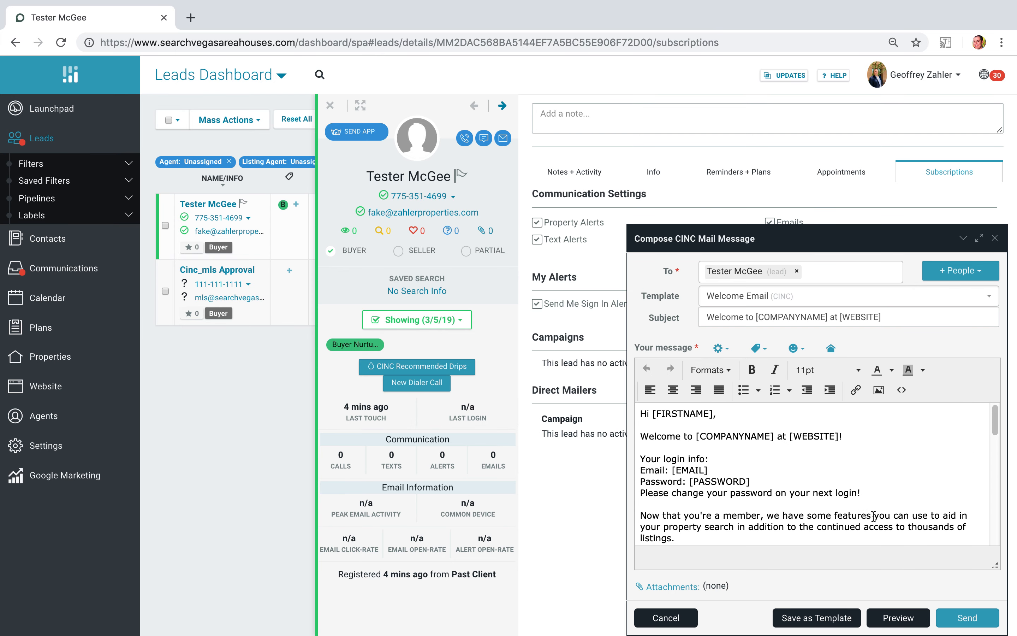
{"action": "left_click", "coordinate": [684, 619]}
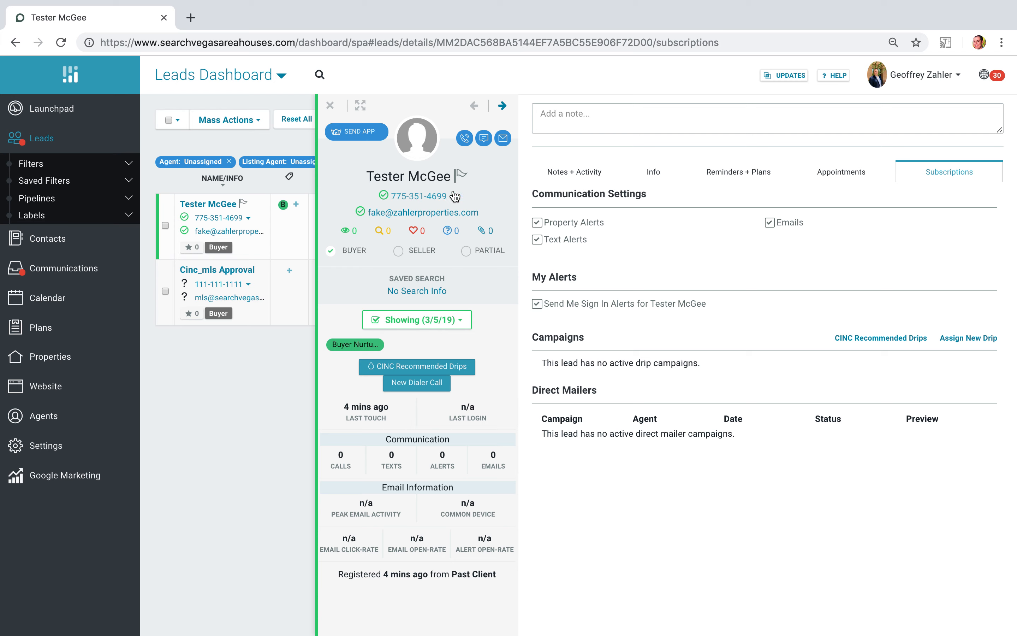
- Draft a text message to the lead with a short first-name greeting, then discard it unsent
{"action": "left_click", "coordinate": [453, 196]}
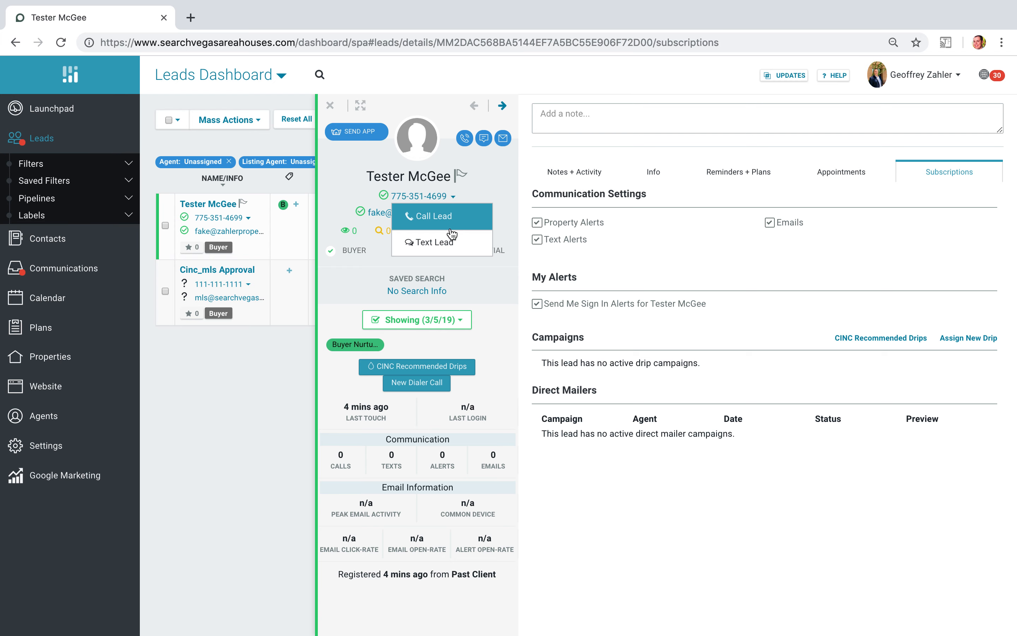
{"action": "left_click", "coordinate": [445, 250]}
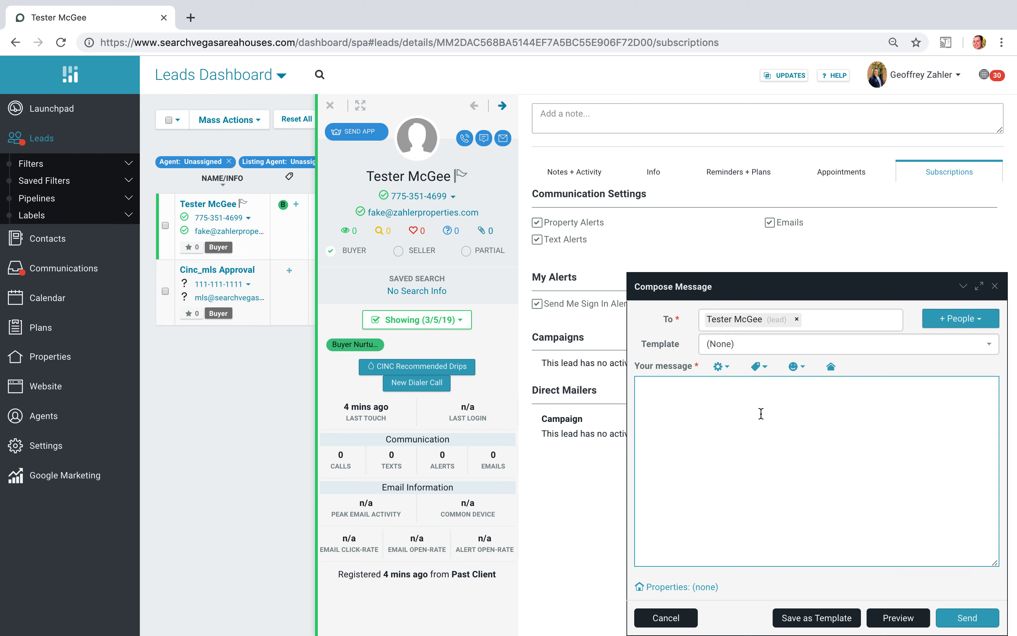
{"action": "type", "text": "hi Tester..."}
{"action": "left_click", "coordinate": [675, 618]}
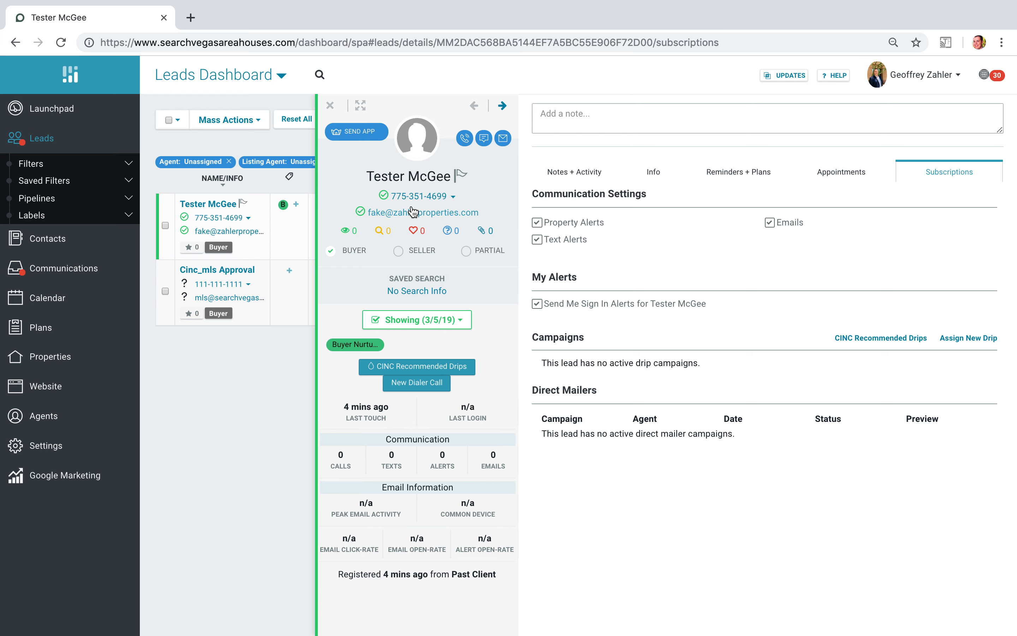
- Look over the lead's notes and activity history, then close the profile to return to the leads list
{"action": "left_click", "coordinate": [572, 173]}
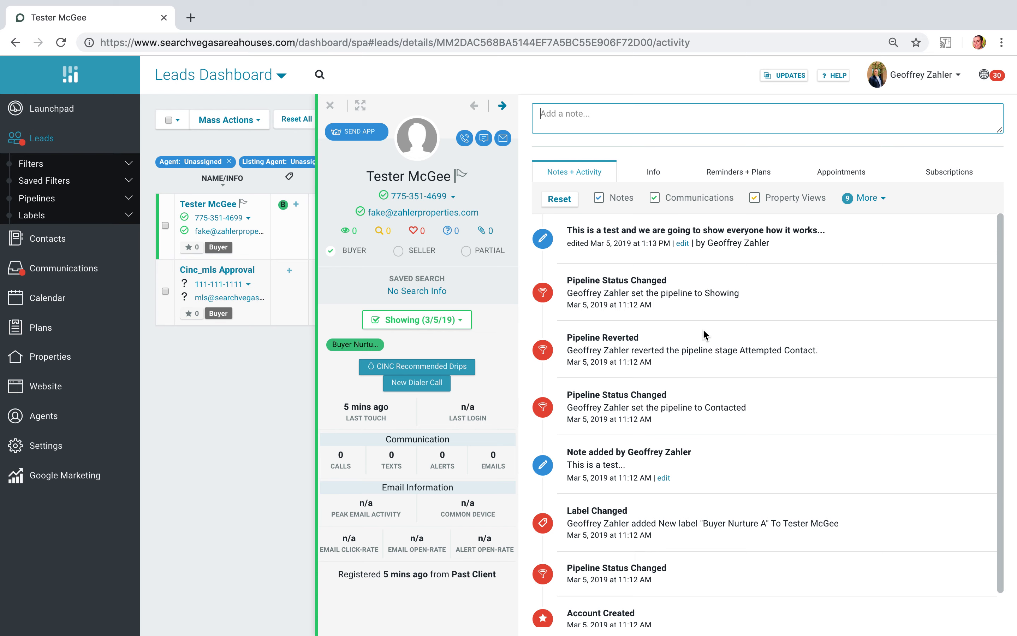
{"action": "left_click", "coordinate": [880, 238]}
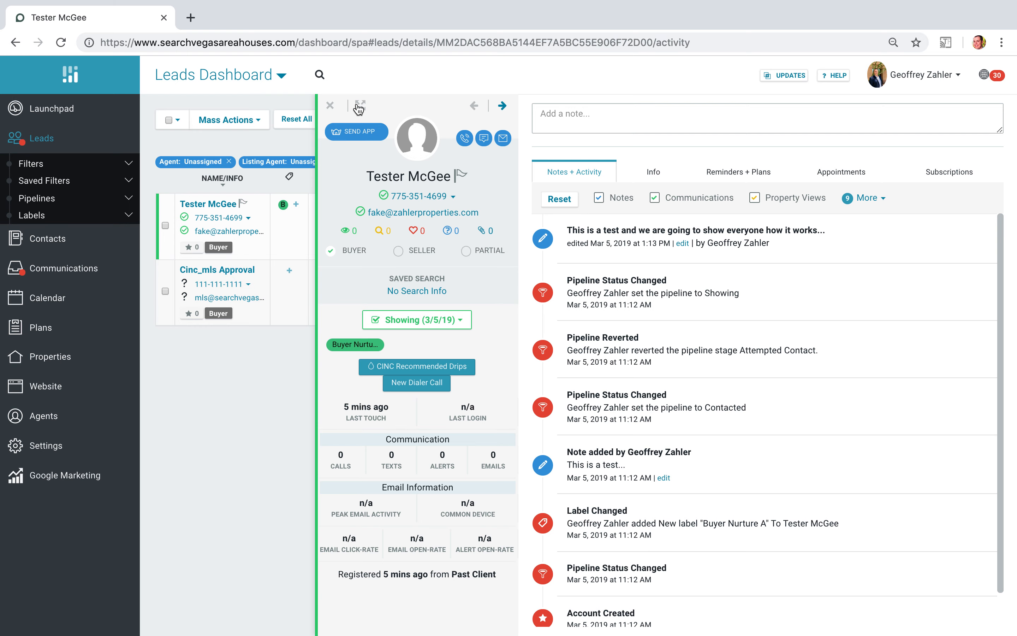
{"action": "left_click", "coordinate": [330, 106]}
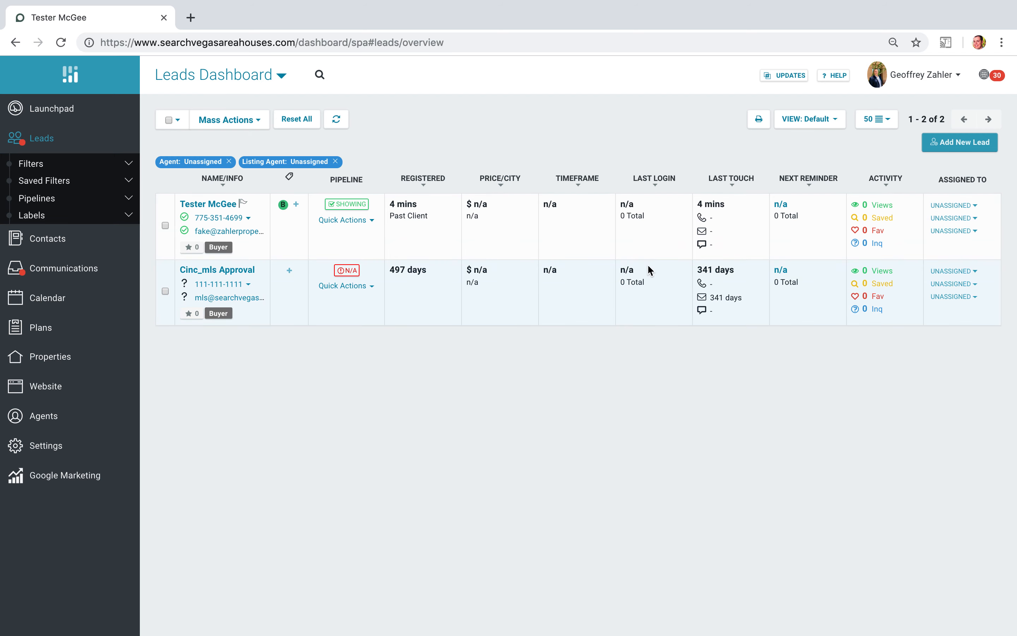
{"action": "left_click", "coordinate": [208, 204]}
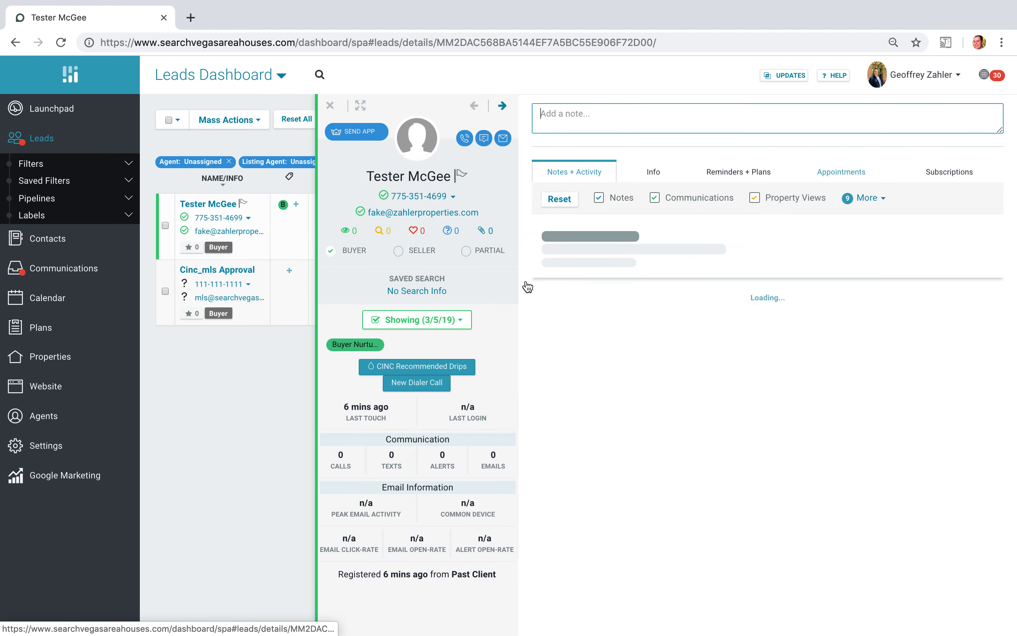
{"action": "left_click", "coordinate": [330, 106]}
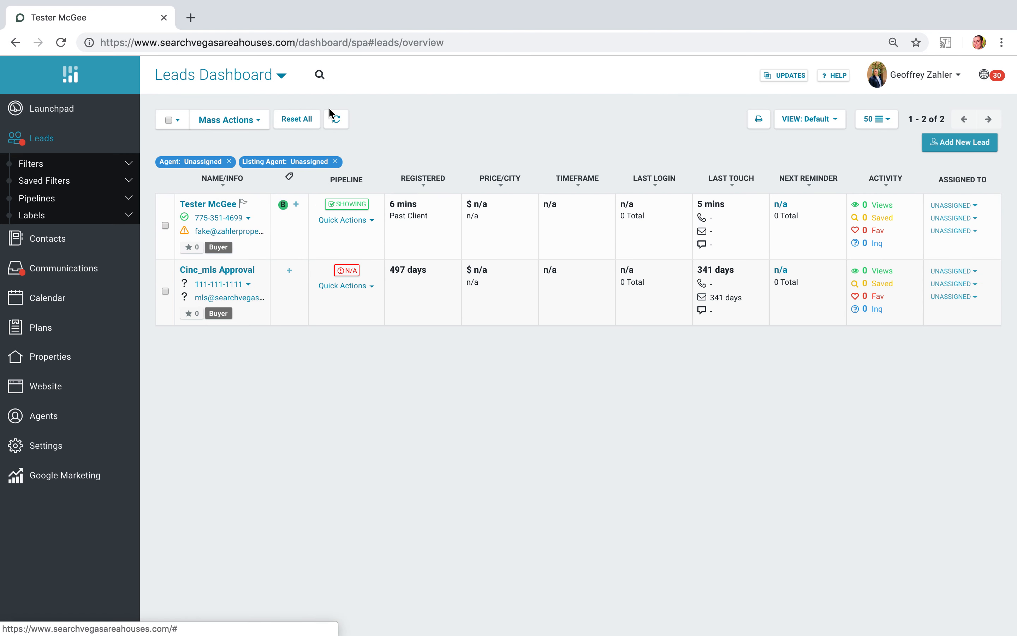